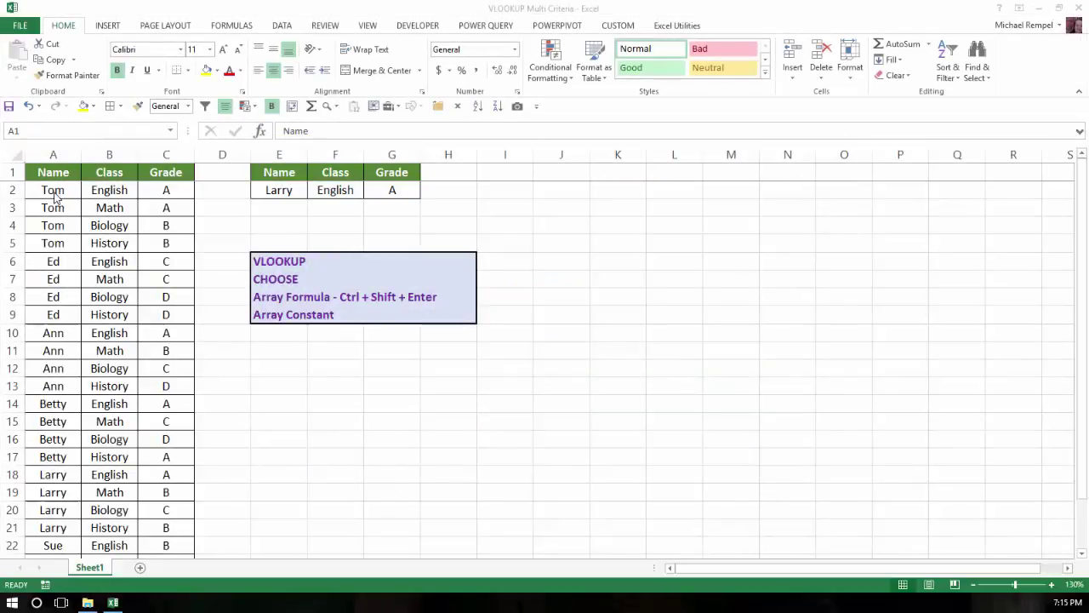
Browse the E2 name and F2 class drop-down lists without changing the selection
scroll(58, 209, down, 1)
scroll(58, 209, down, 8)
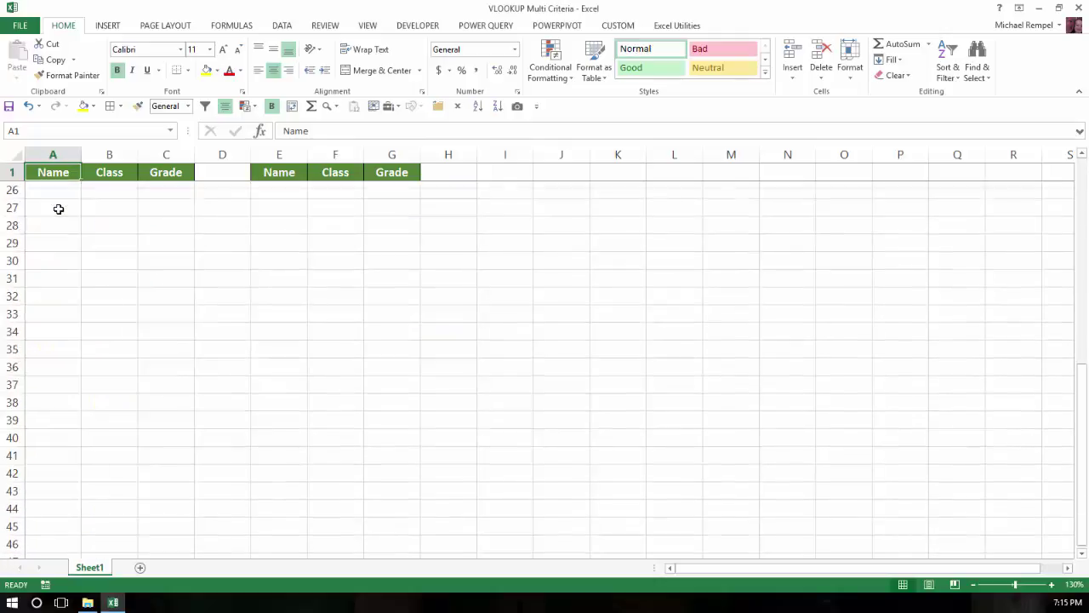
scroll(58, 209, up, 8)
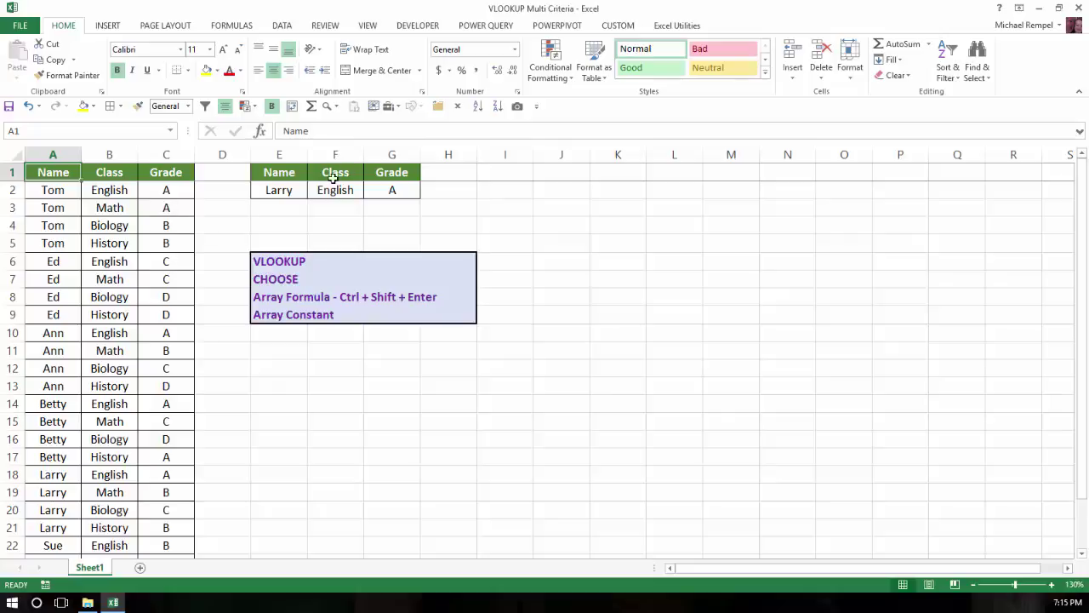
click(289, 191)
click(313, 193)
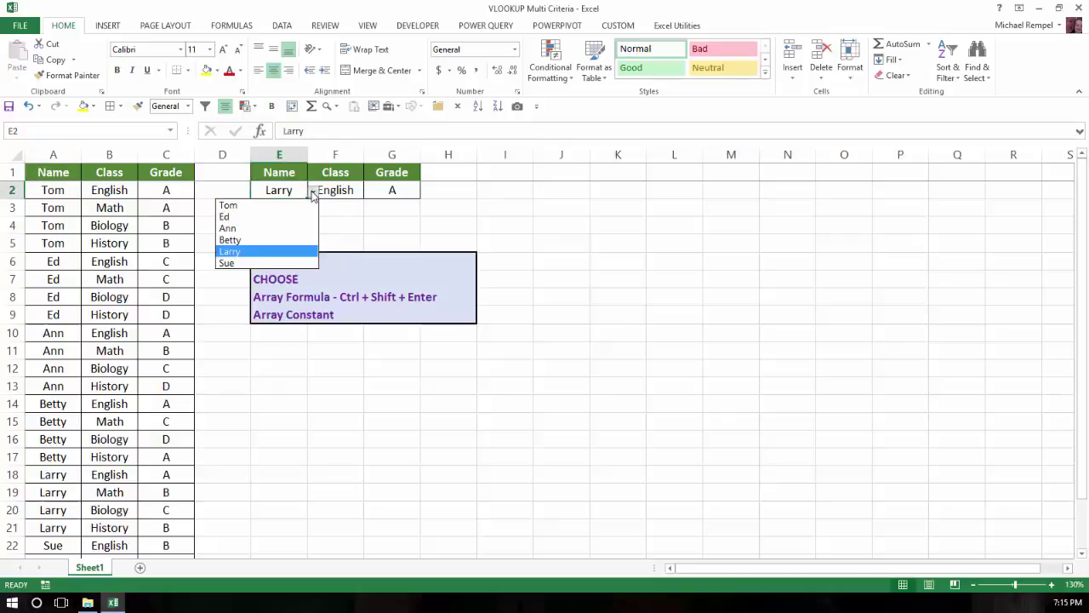
key(Escape)
click(346, 190)
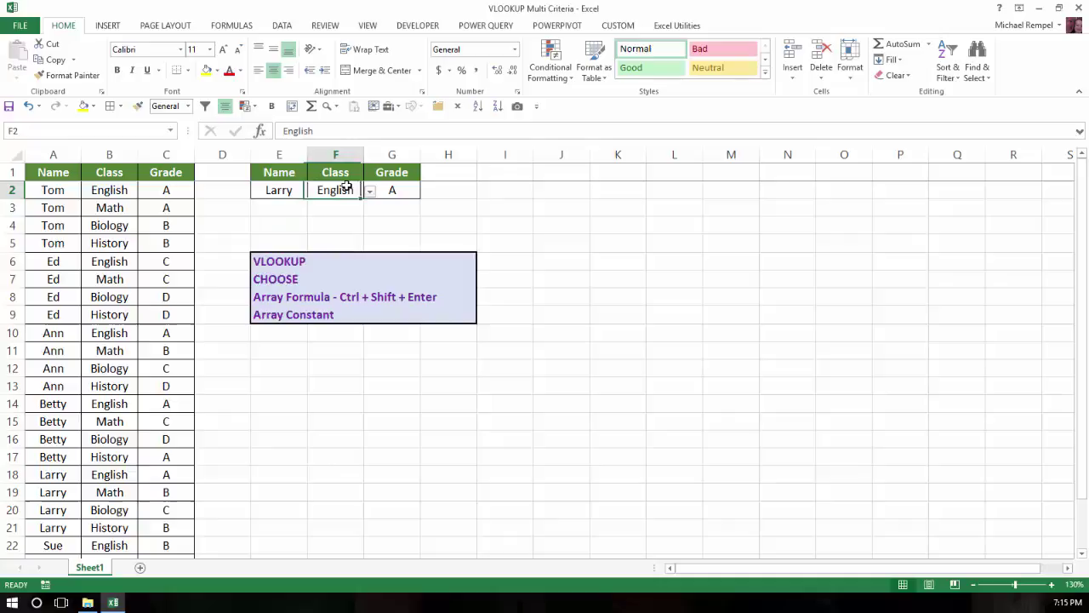
click(371, 192)
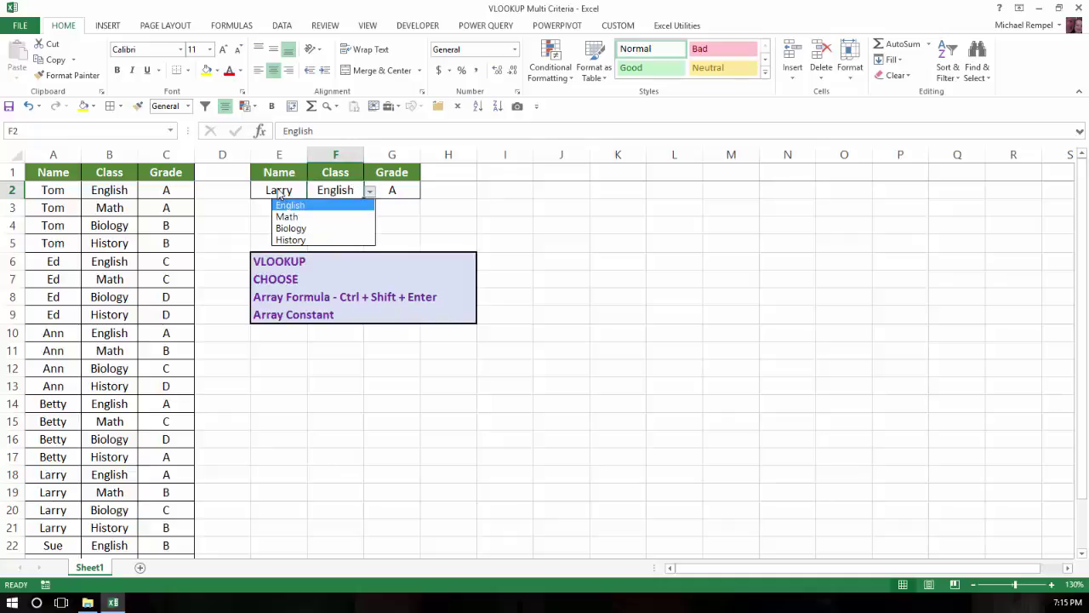
click(292, 204)
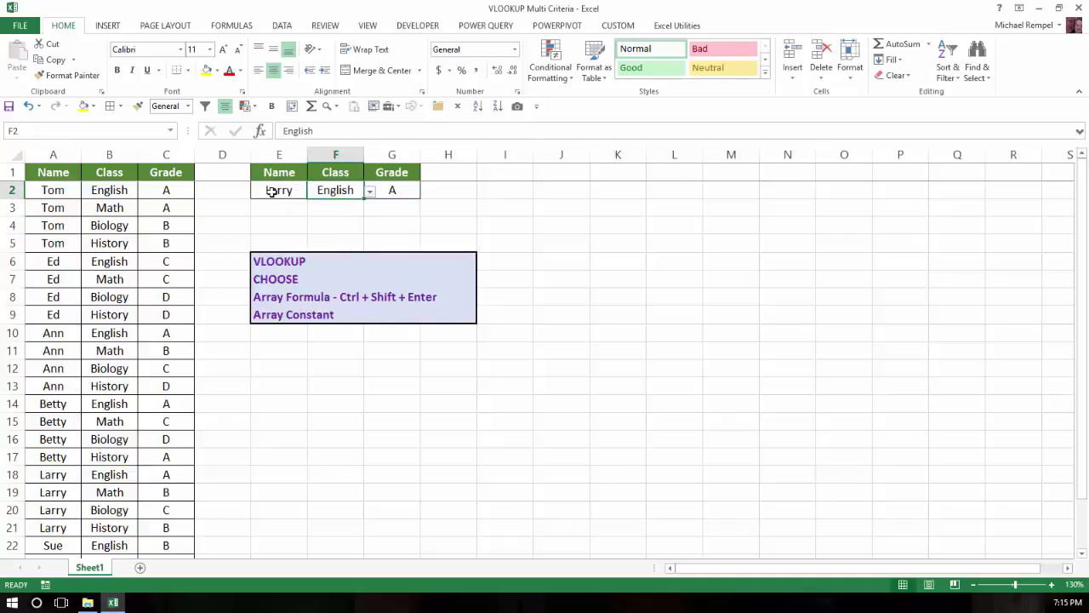
Choose Tom in E2 and Math in F2 to update the grade in G2
click(271, 191)
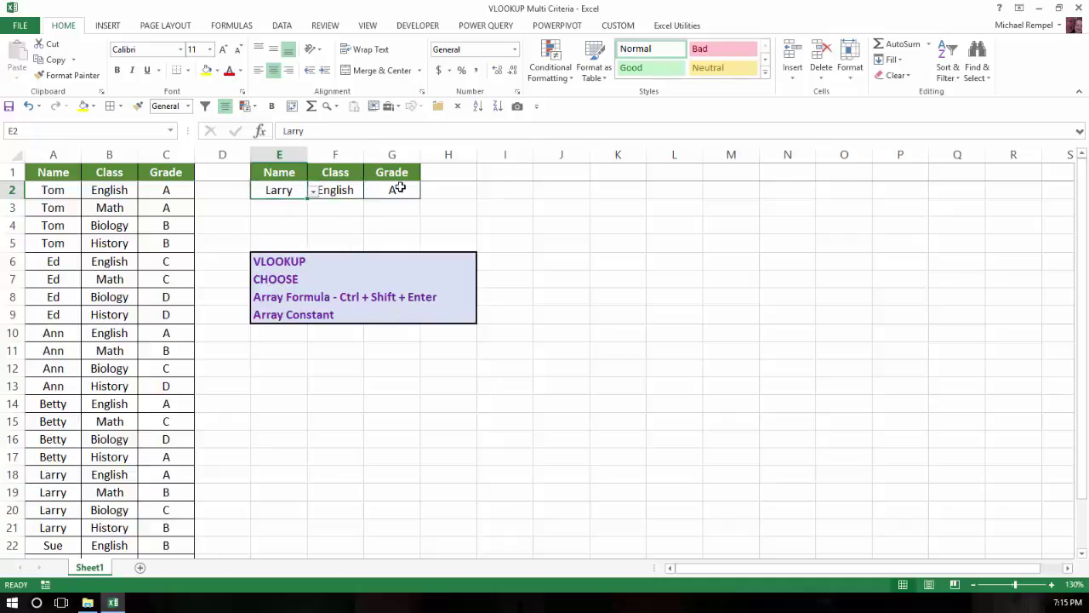
click(313, 191)
click(292, 207)
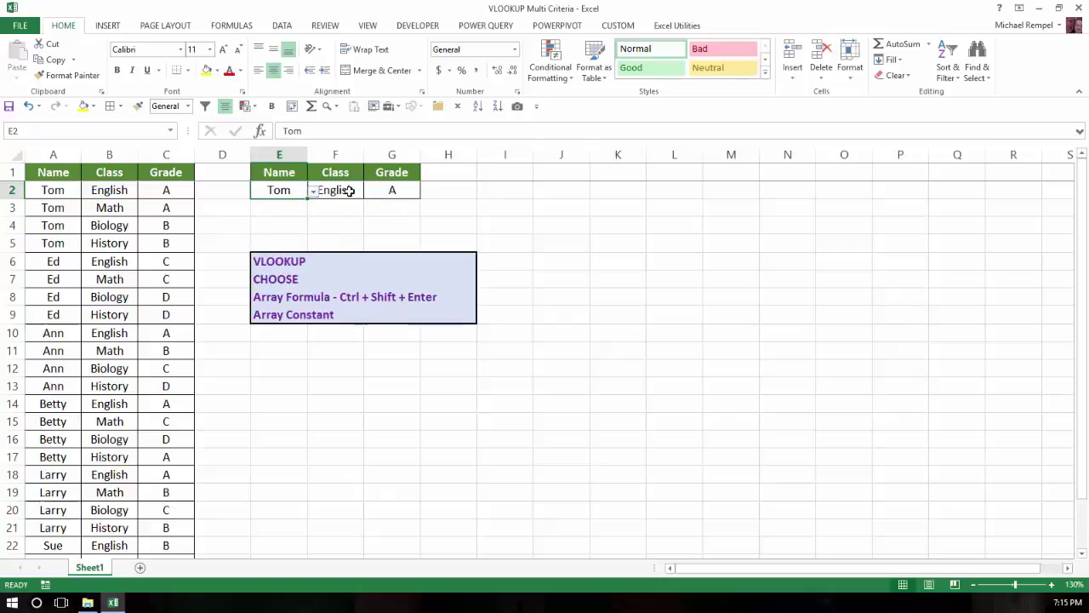
click(350, 190)
click(370, 192)
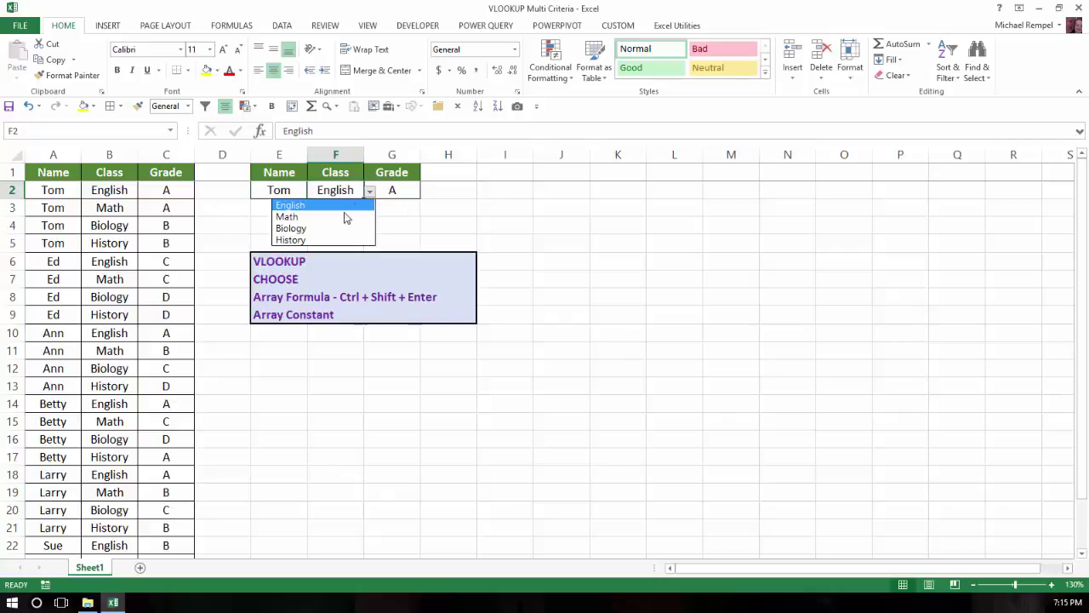
click(345, 216)
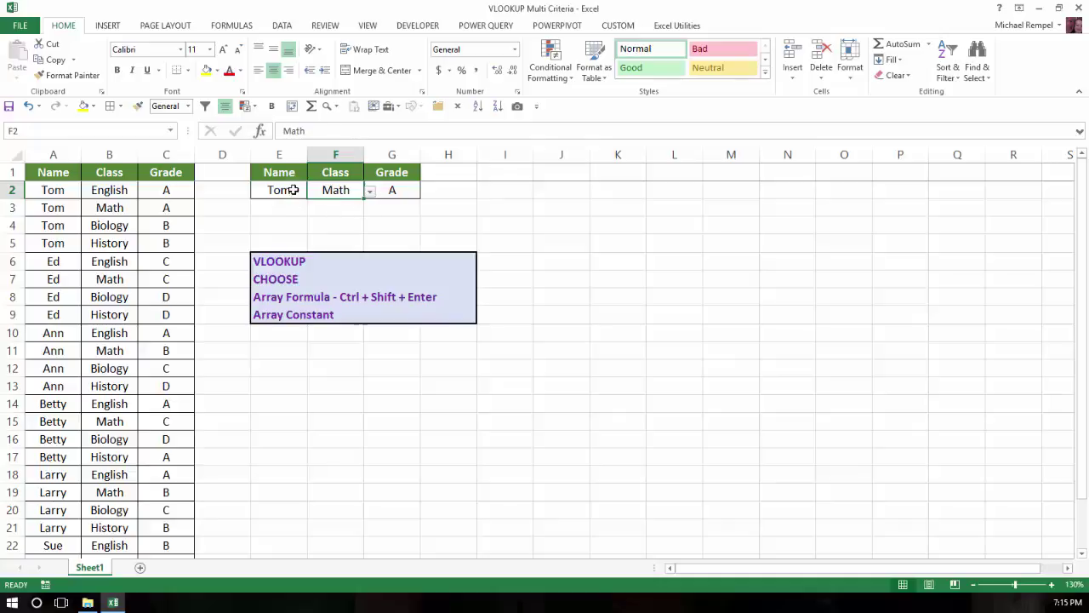
Switch the lookup to Betty in E2 and Biology in F2
click(294, 189)
click(313, 191)
click(269, 242)
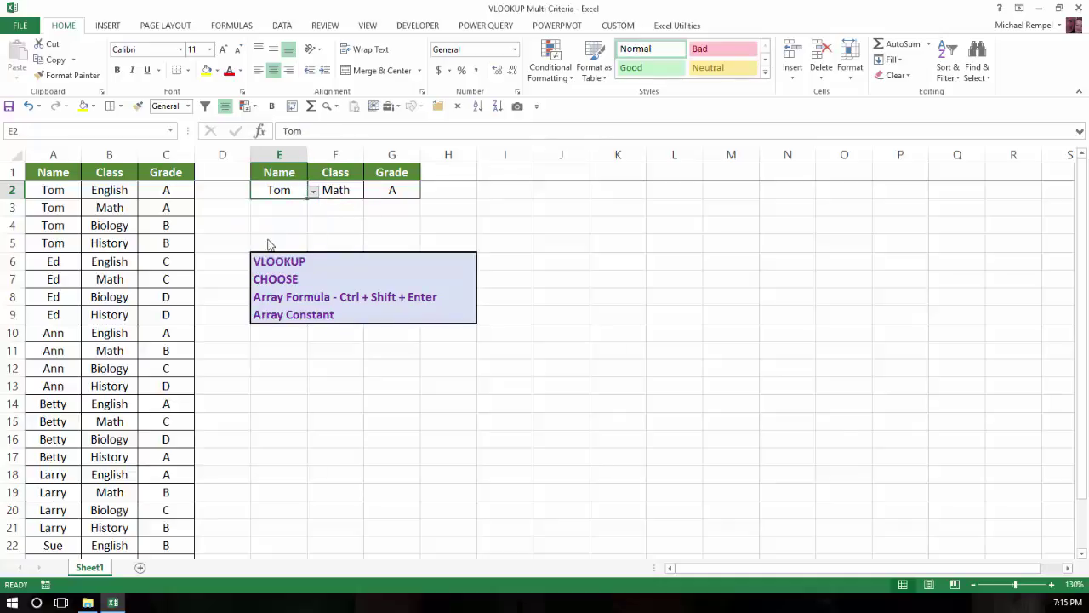
click(351, 189)
click(371, 192)
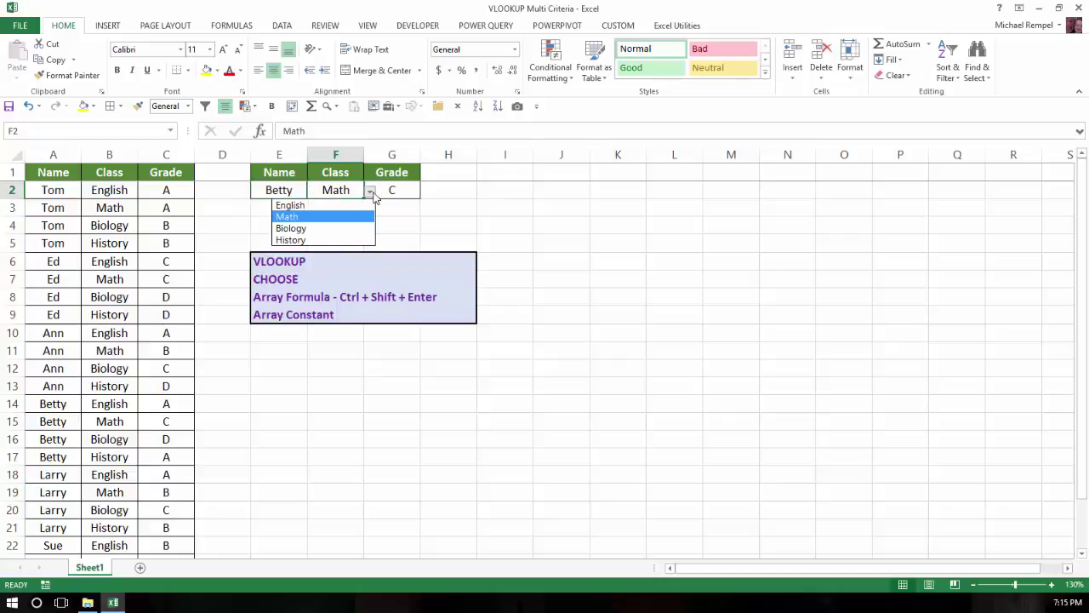
click(326, 230)
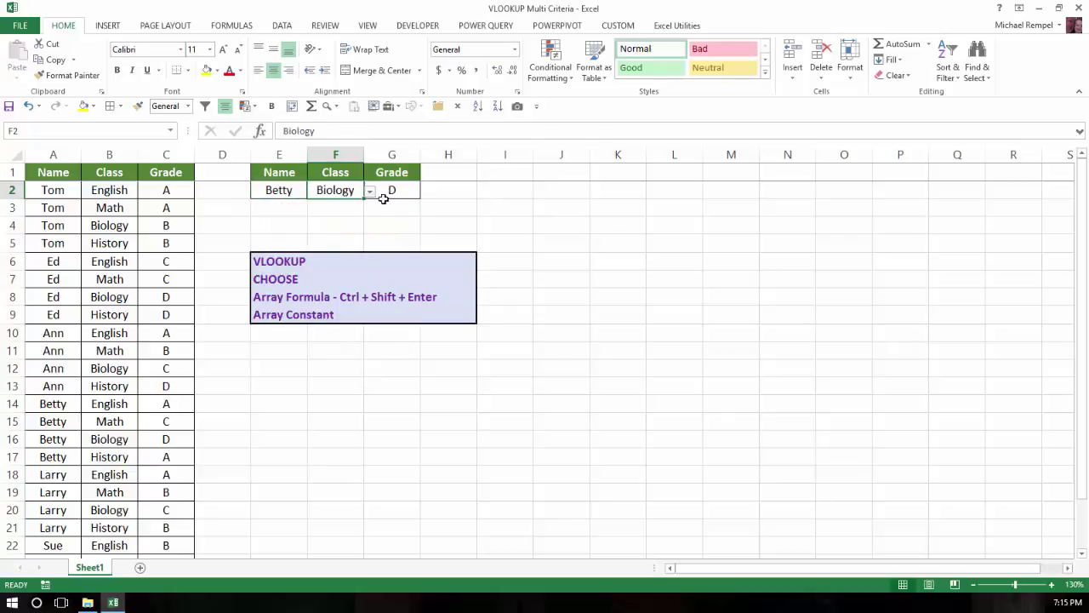
Point out Betty and Biology in E2/F2 and the matching class entry in the data table
click(263, 190)
click(344, 189)
click(91, 260)
scroll(91, 258, down, 7)
scroll(91, 258, up, 7)
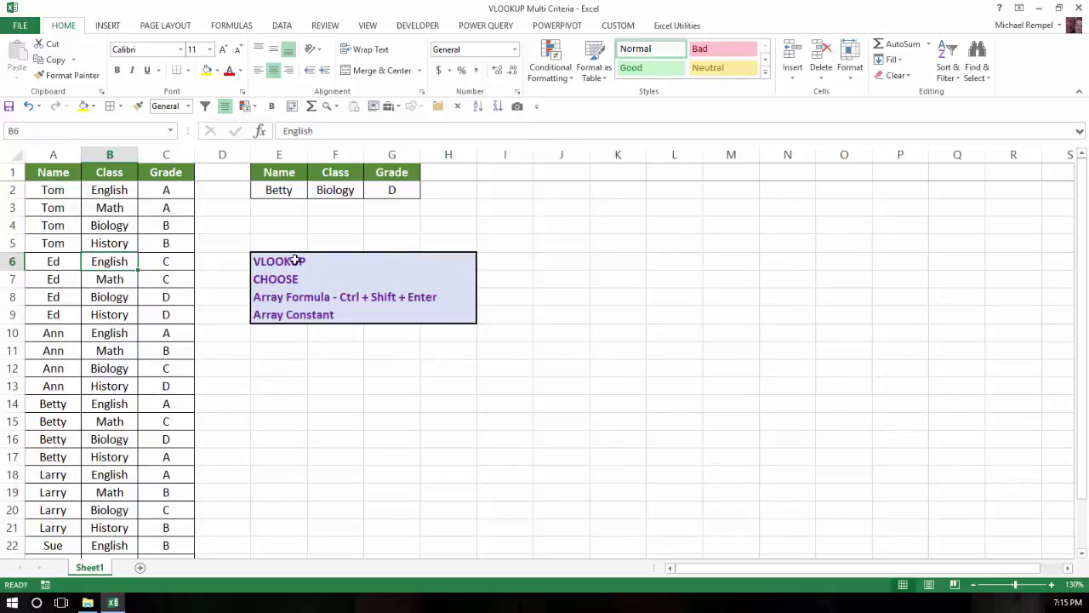
Enter =FORMULATEXT(G2) in E4 to show G2's VLOOKUP/CHOOSE array formula
click(279, 230)
text(=f)
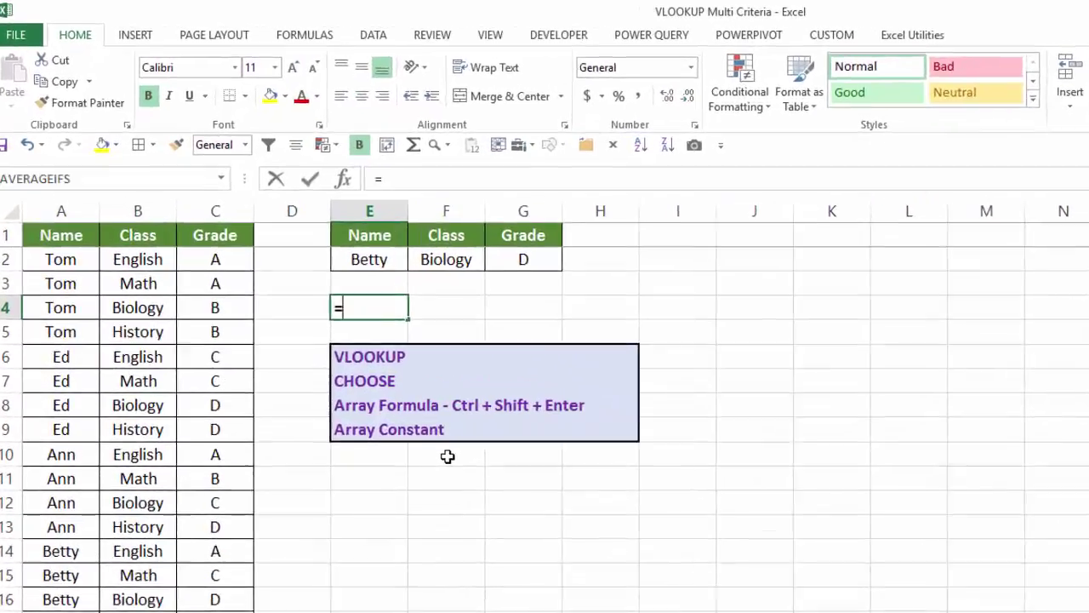
text(orm)
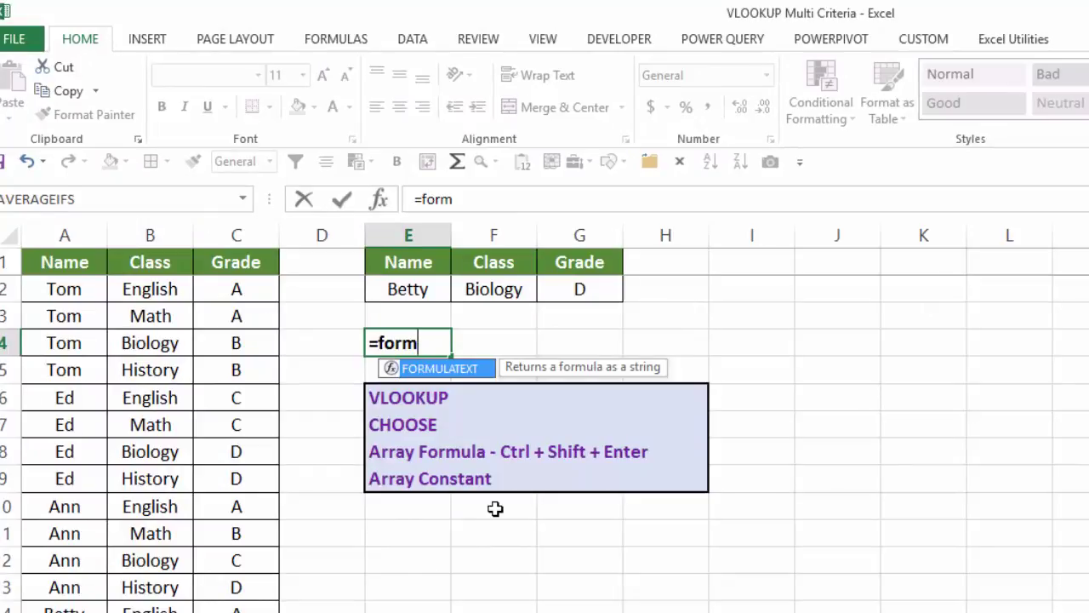
key(Tab)
click(565, 288)
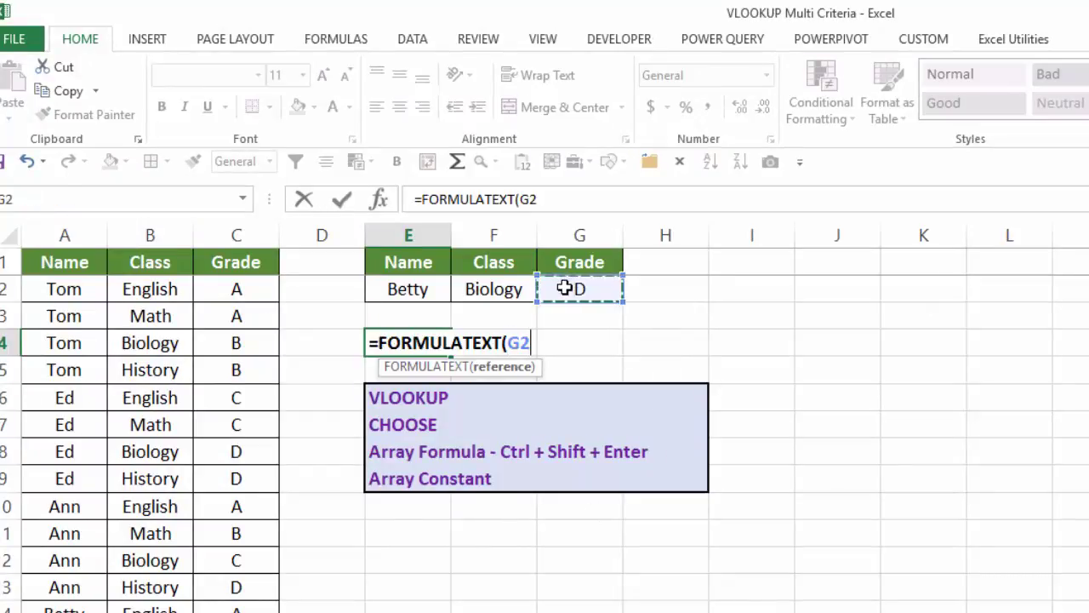
text())
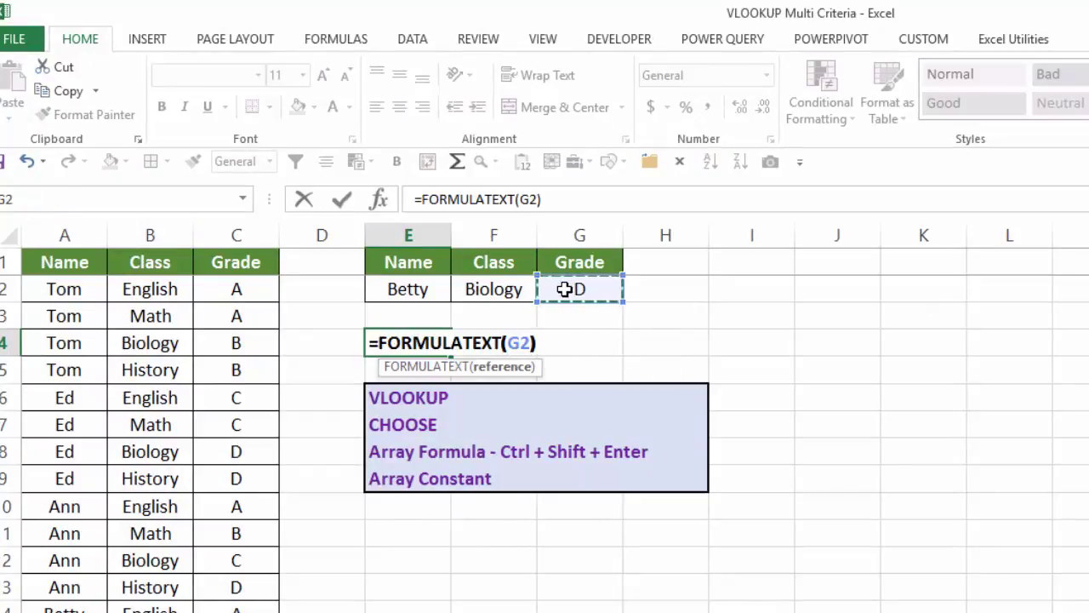
key(Return)
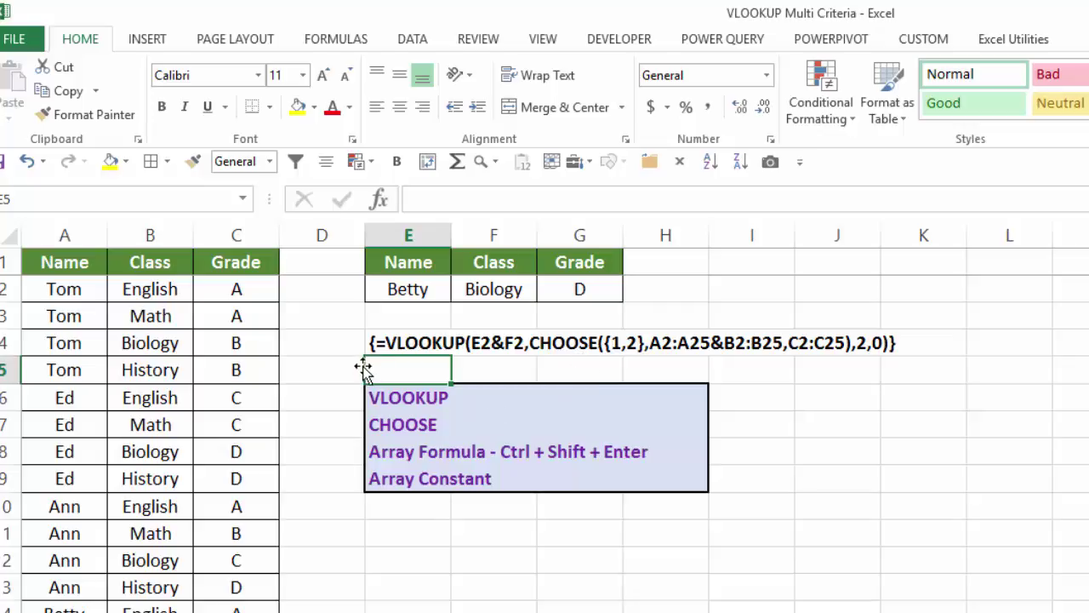
click(405, 549)
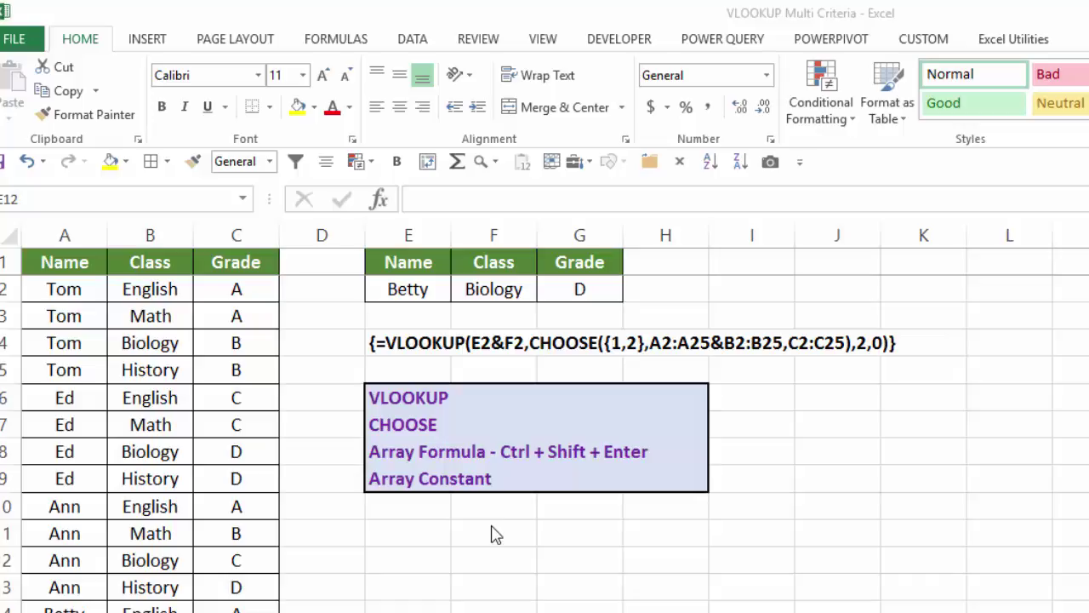
double_click(575, 288)
text(=VLOOKUP(E2&F2,CHOOSE({1,2},A2:A25&B2:B25,C2:C25),2,0))
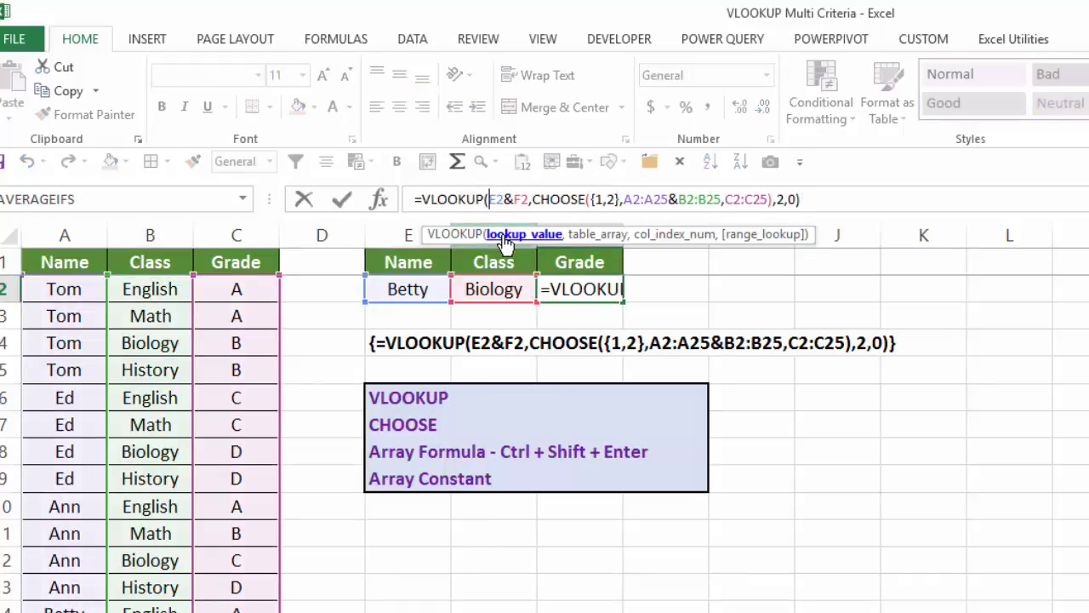
click(504, 238)
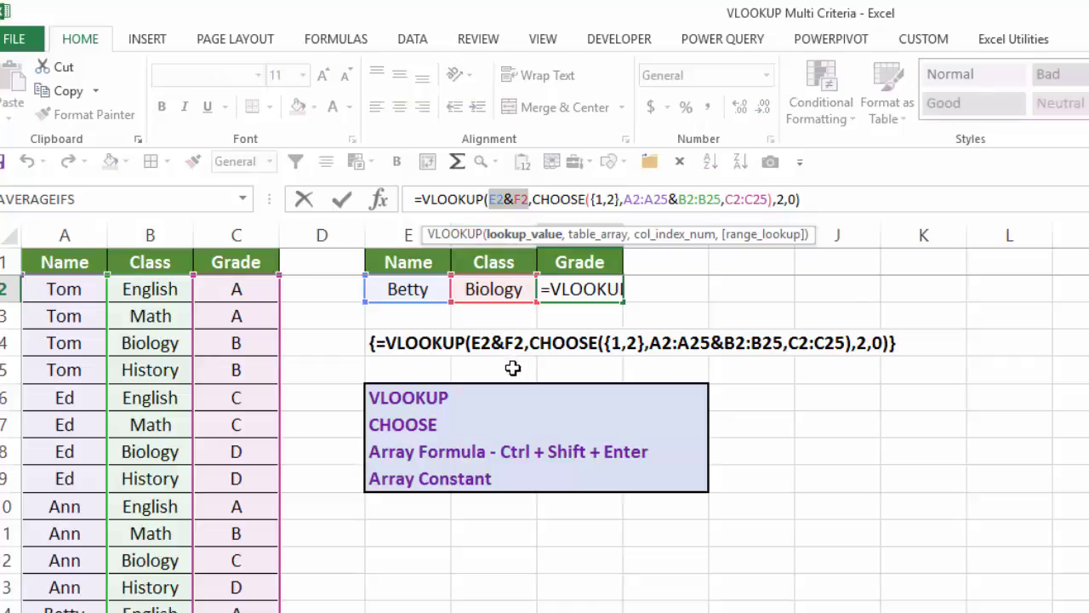
click(579, 235)
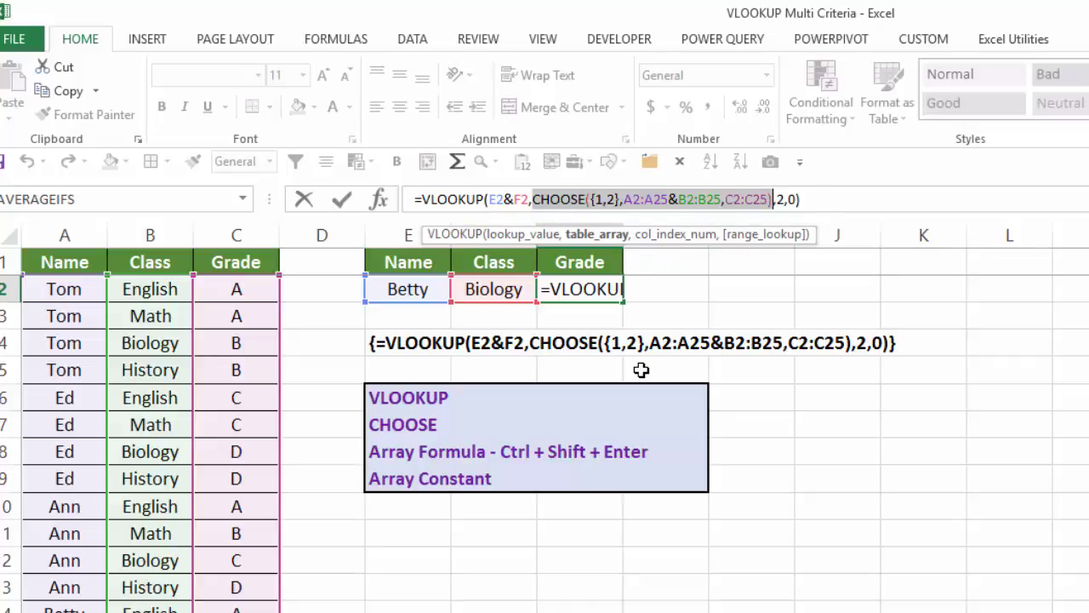
click(679, 241)
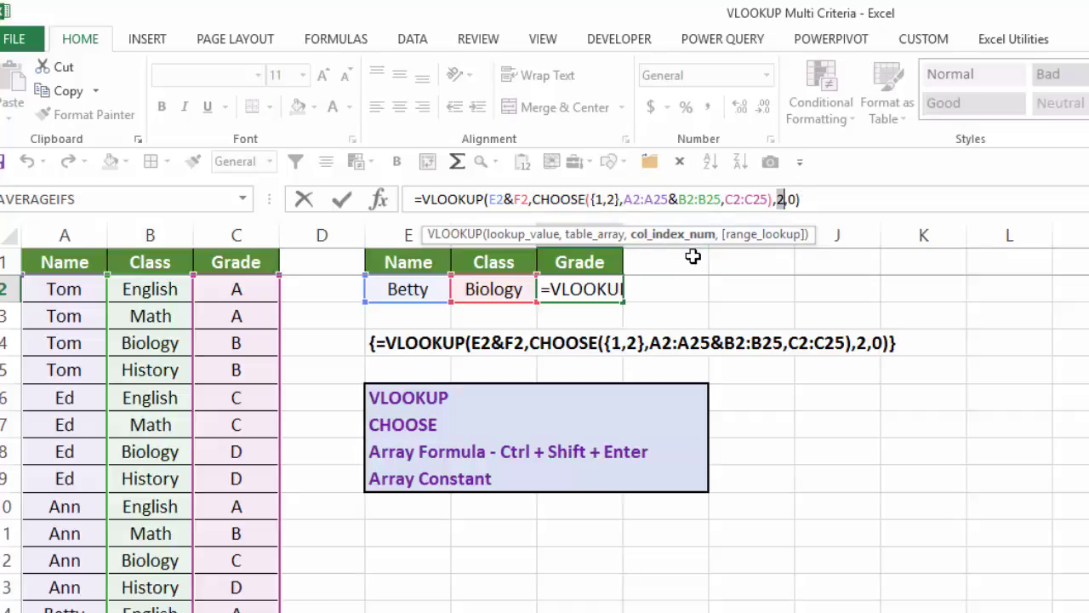
click(737, 240)
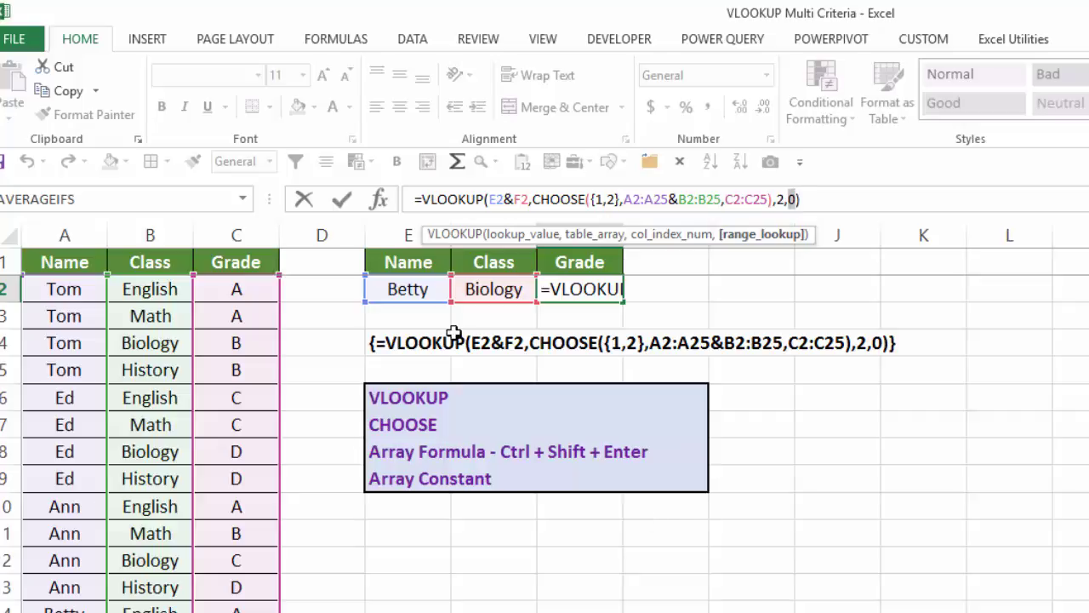
key(ctrl+shift+Return)
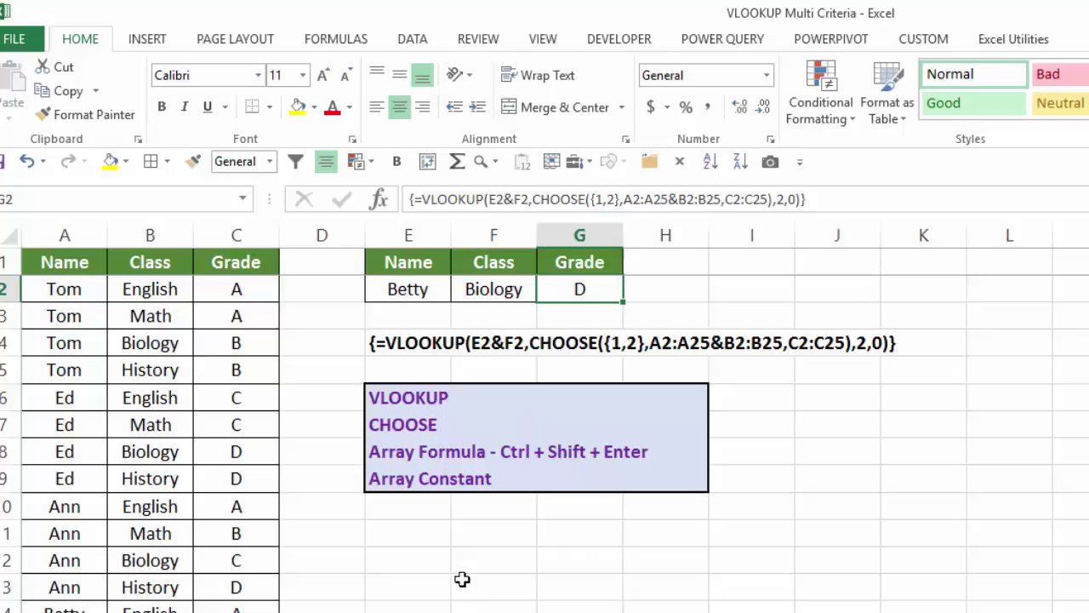
click(487, 529)
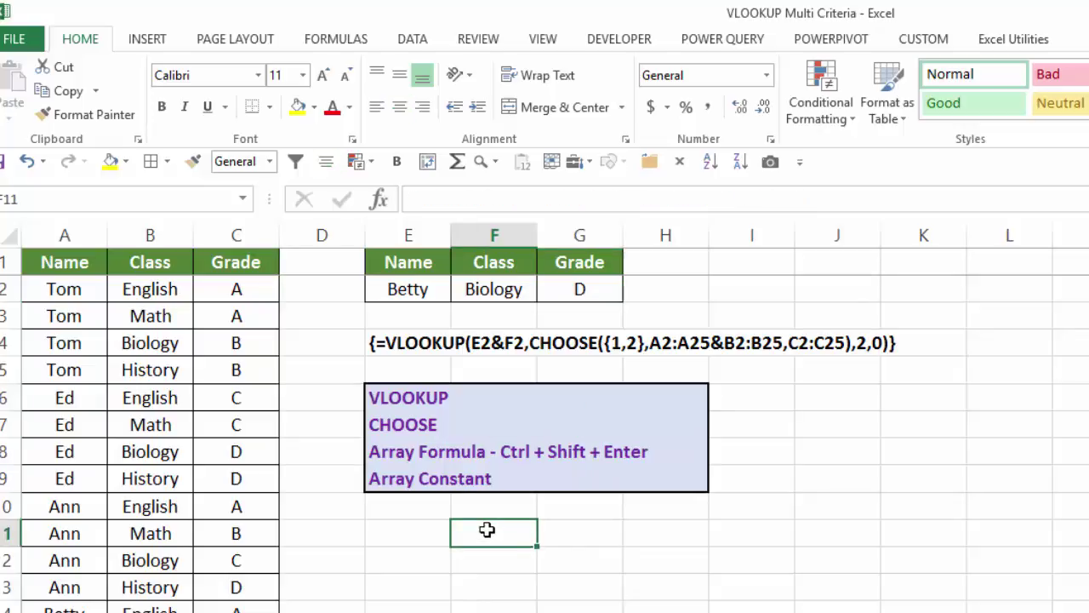
Enter the test formula =E2&F2 in F11 to concatenate name and class
text(=)
click(405, 289)
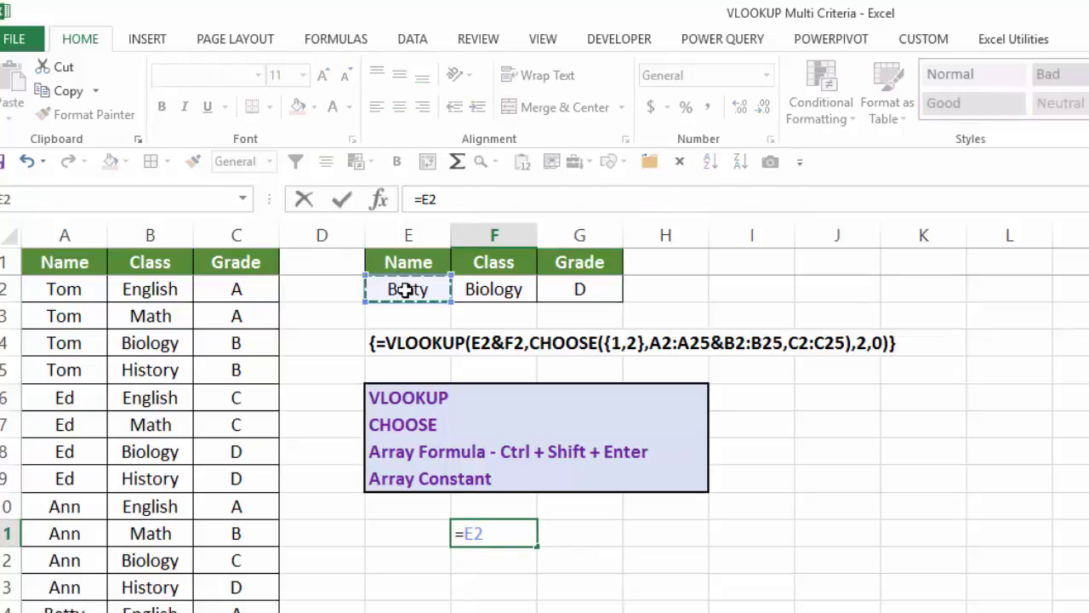
text(&)
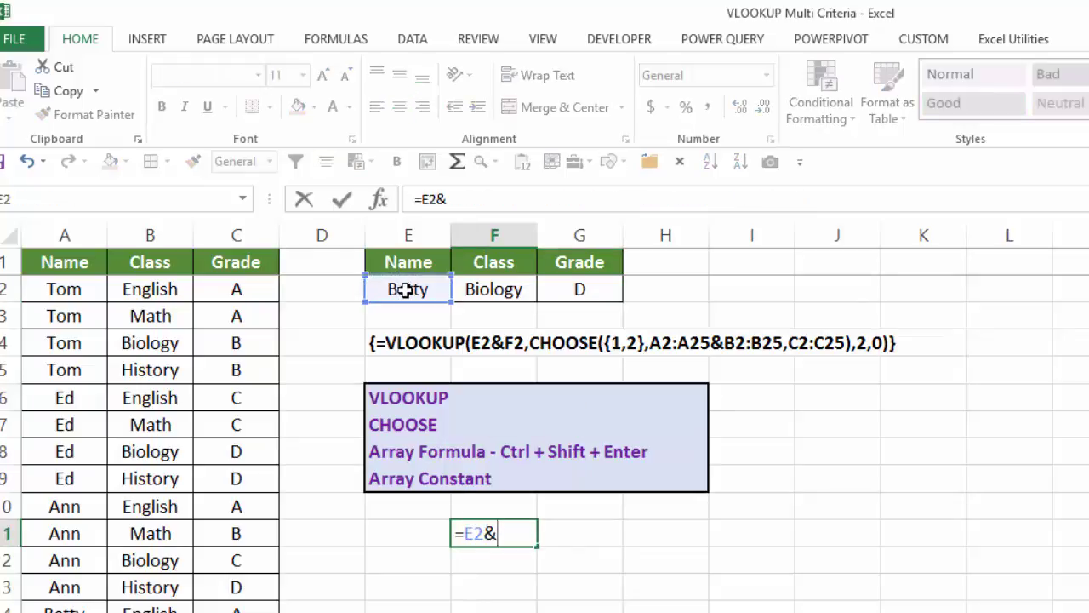
click(491, 293)
key(Return)
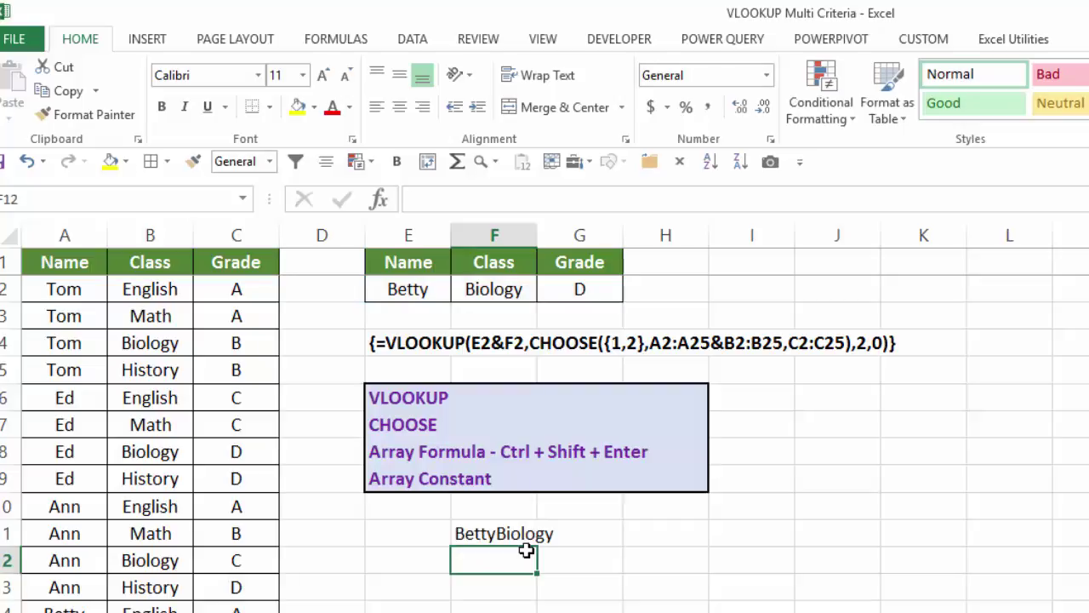
Pick Tom and Math in the E2/F2 drop-downs, then clear the F11 test cell
click(430, 286)
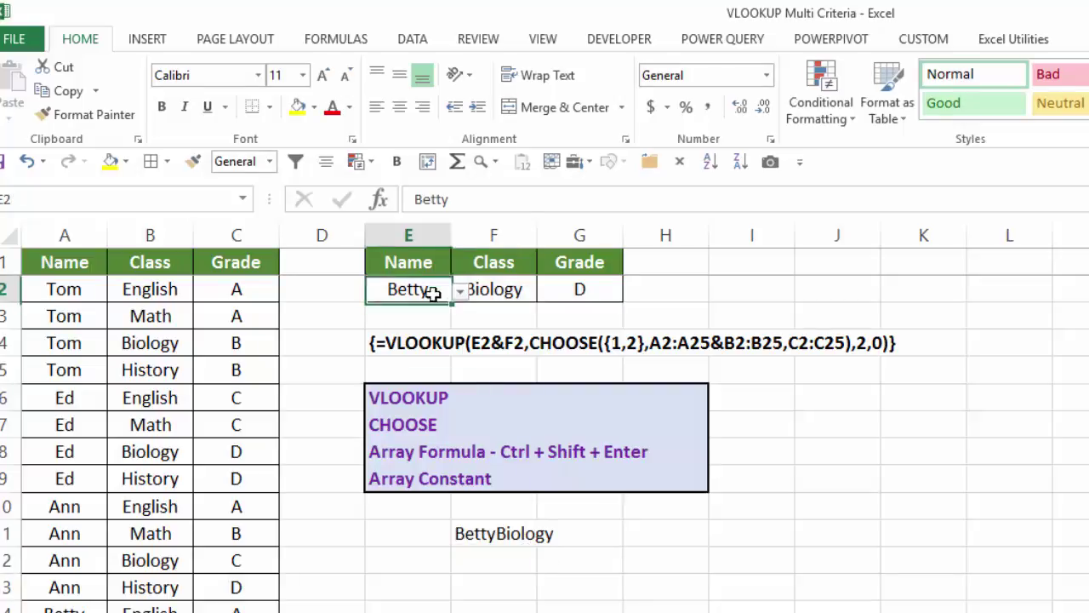
click(461, 294)
click(432, 311)
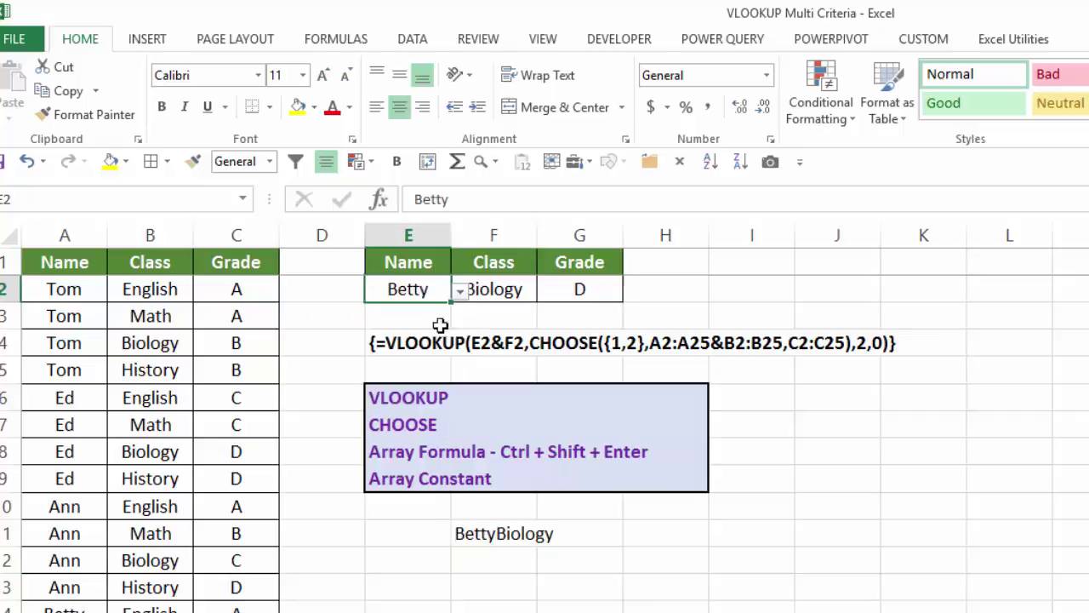
click(540, 293)
click(546, 291)
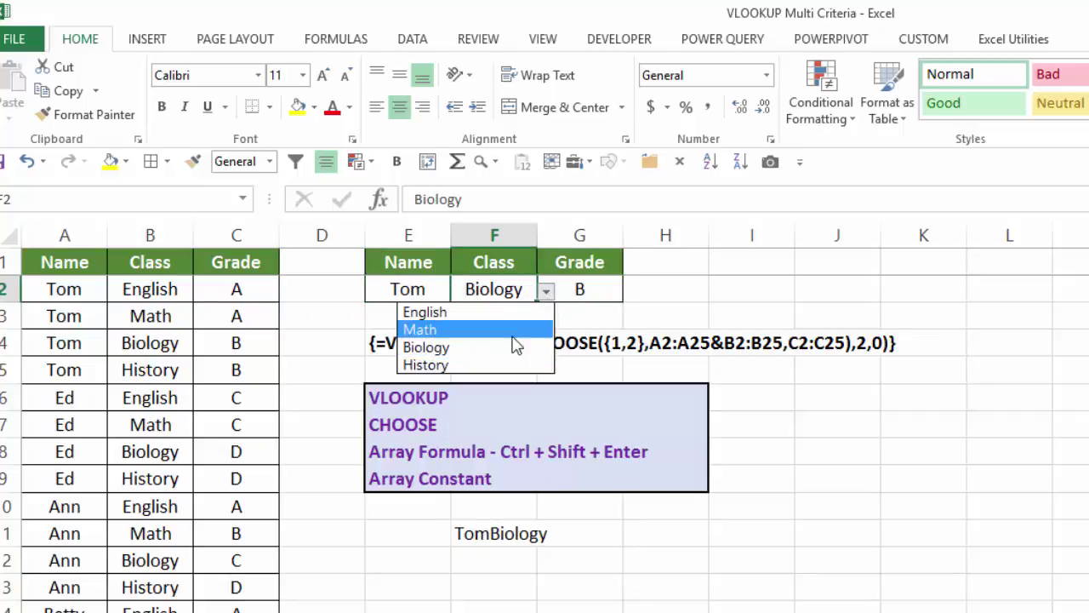
click(513, 331)
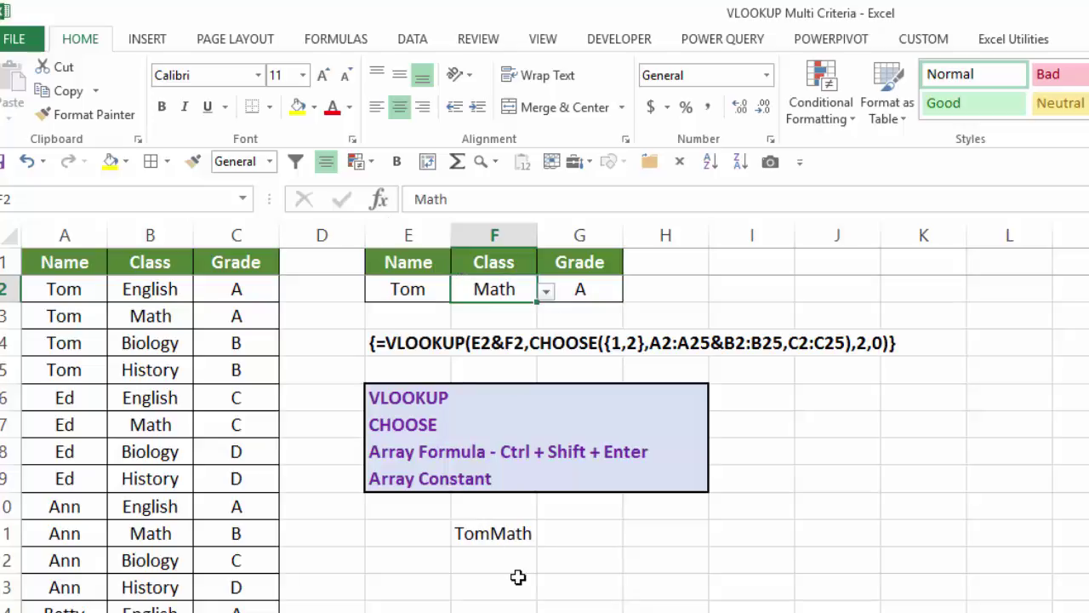
click(490, 535)
key(Delete)
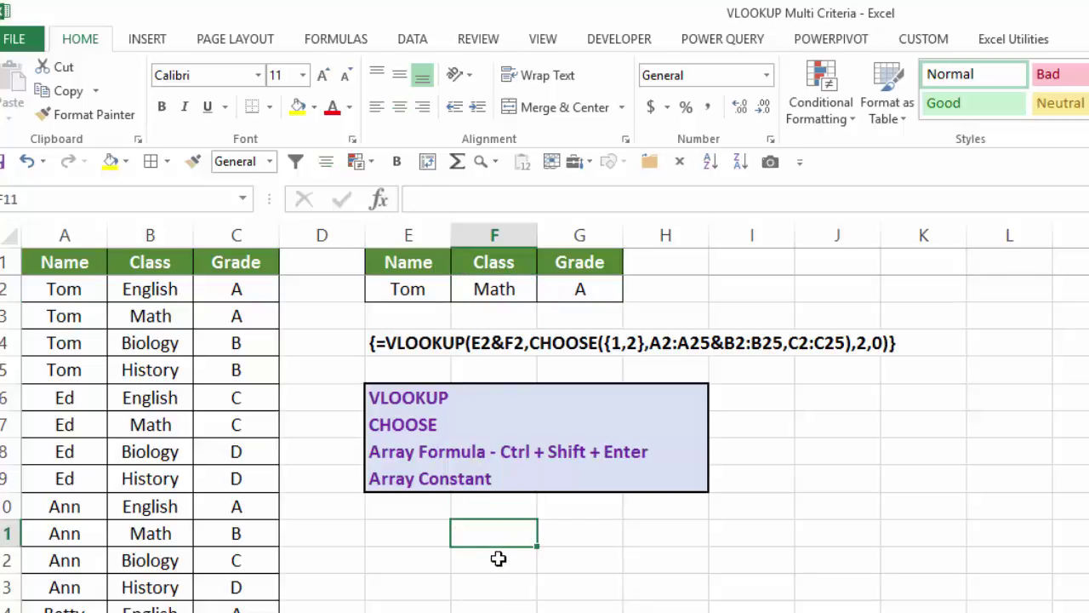
click(575, 292)
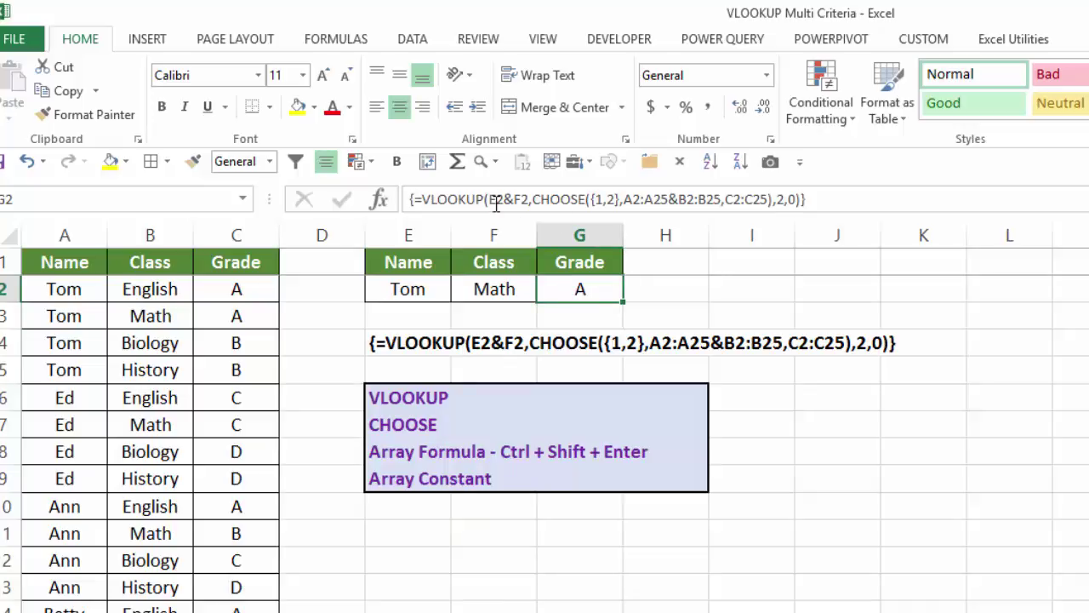
click(493, 198)
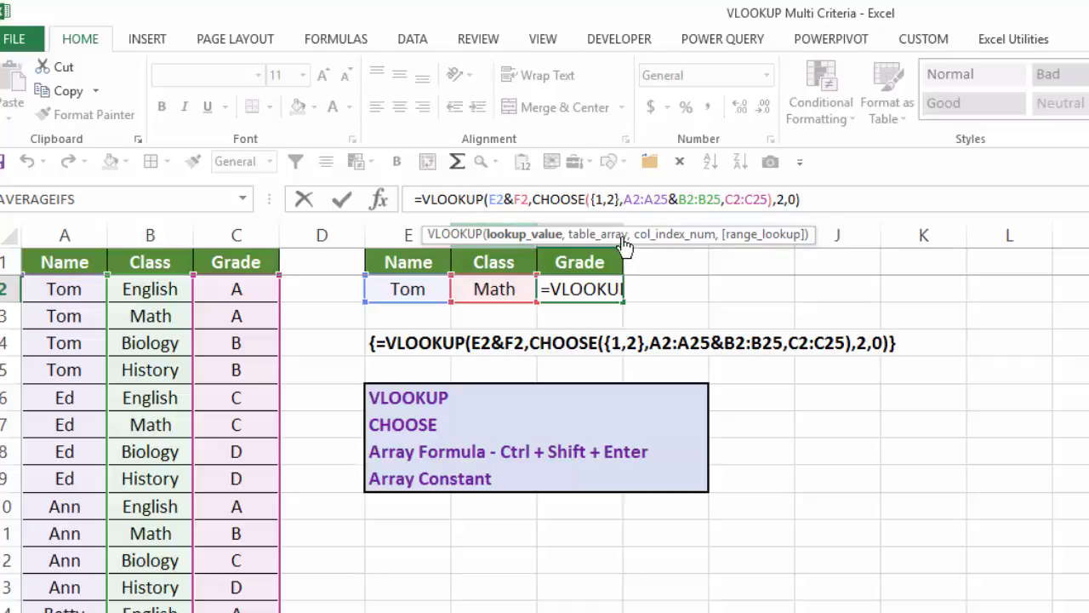
click(677, 238)
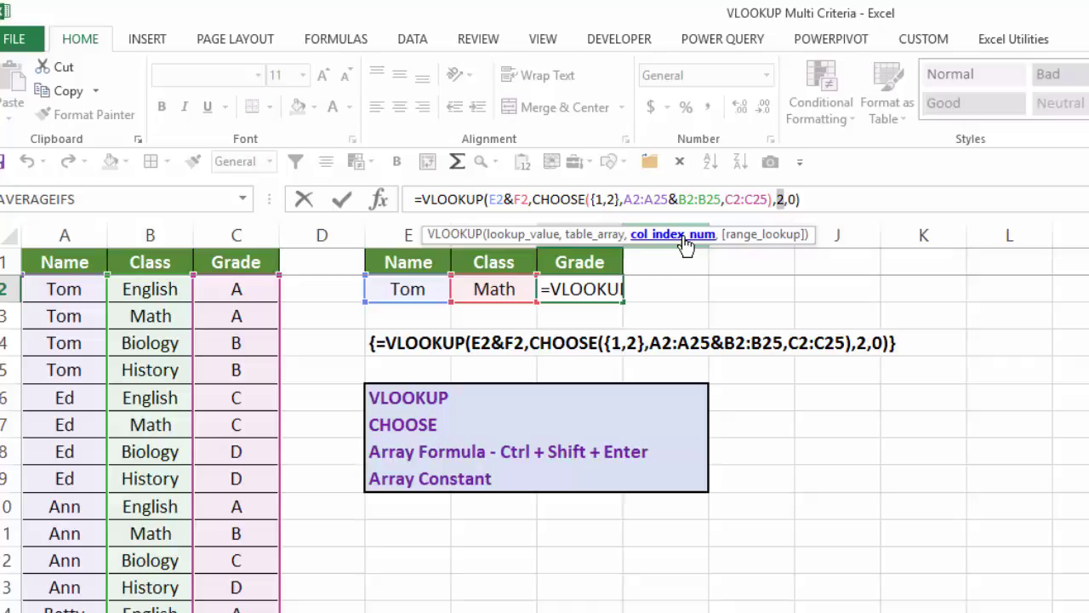
click(752, 239)
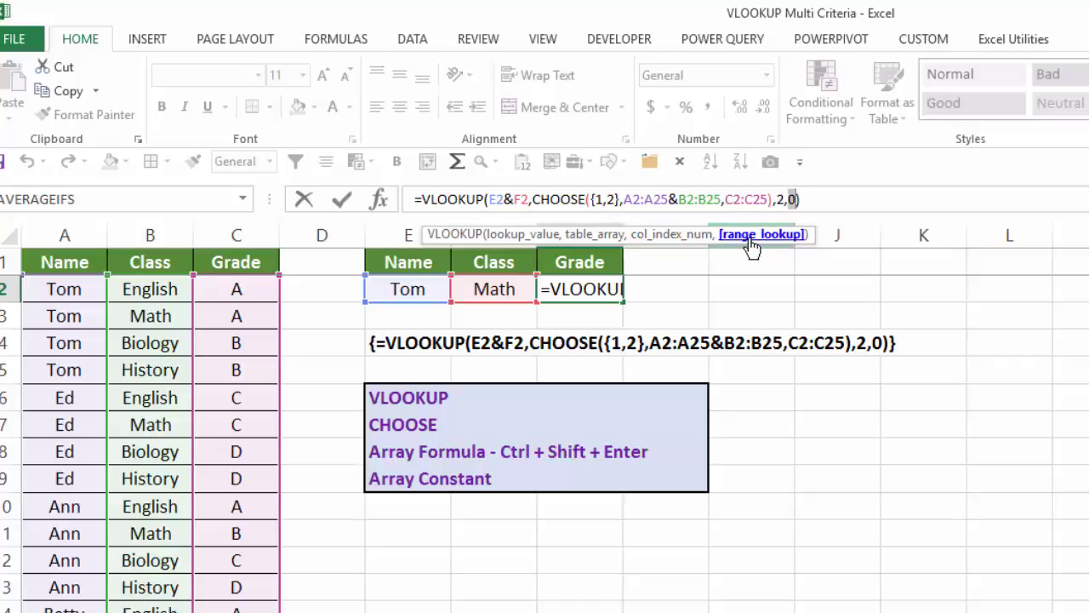
click(579, 238)
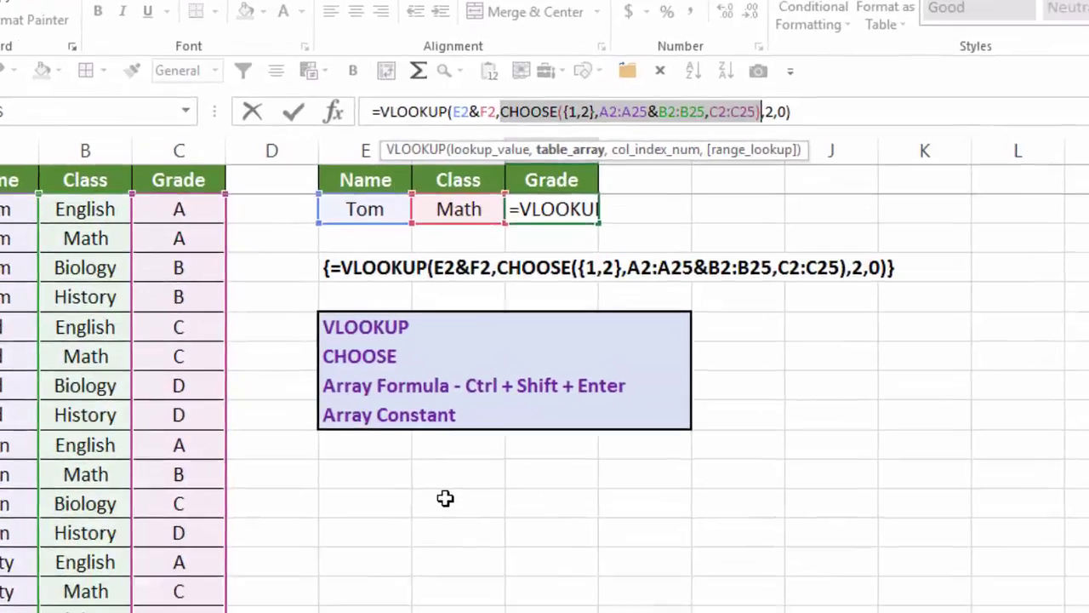
click(446, 498)
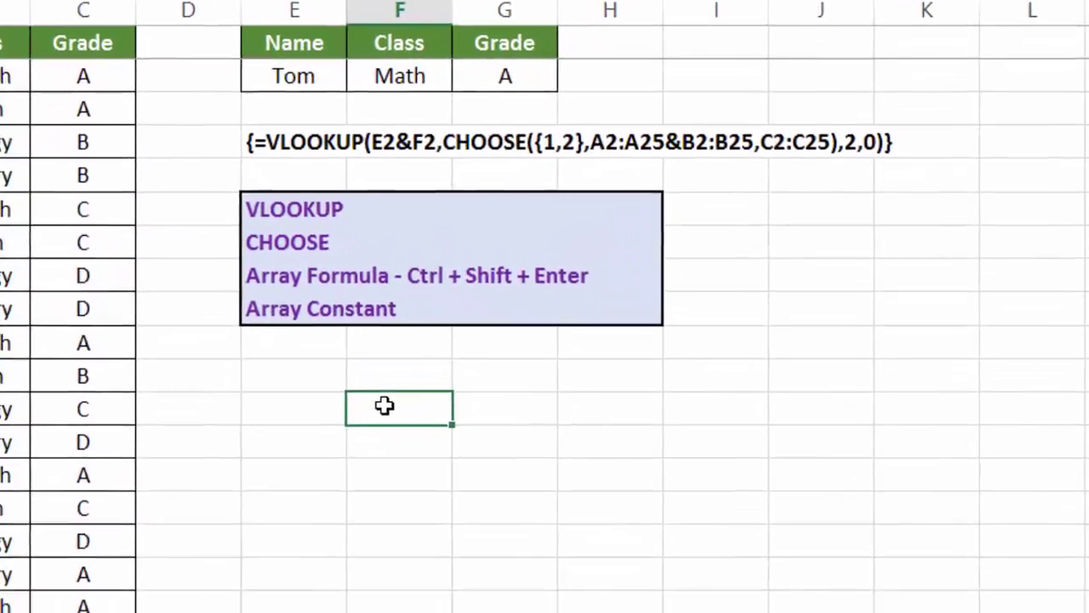
text(=ch)
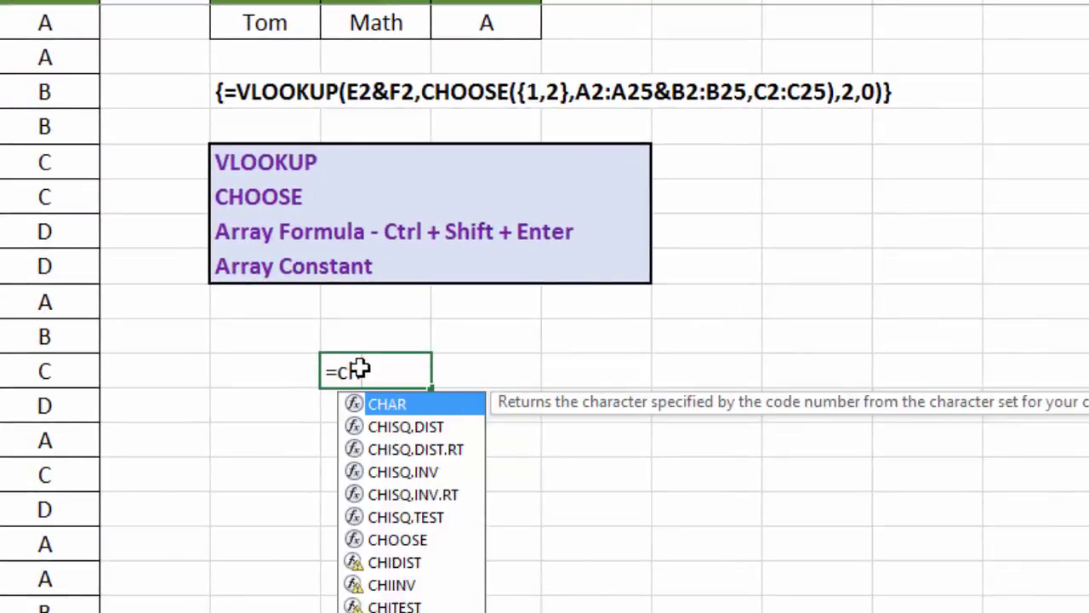
text(o)
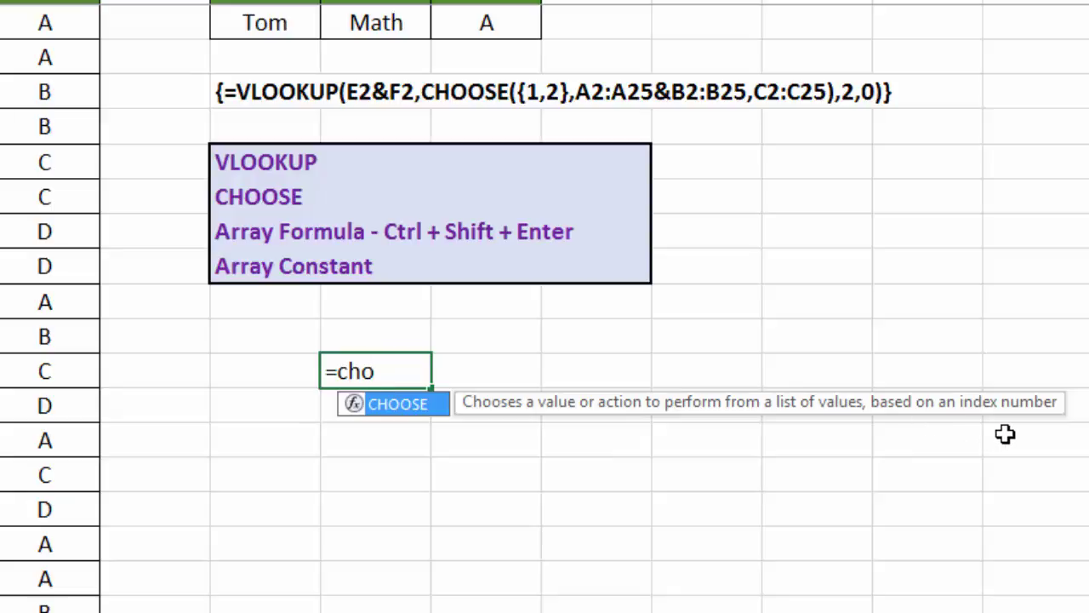
key(Tab)
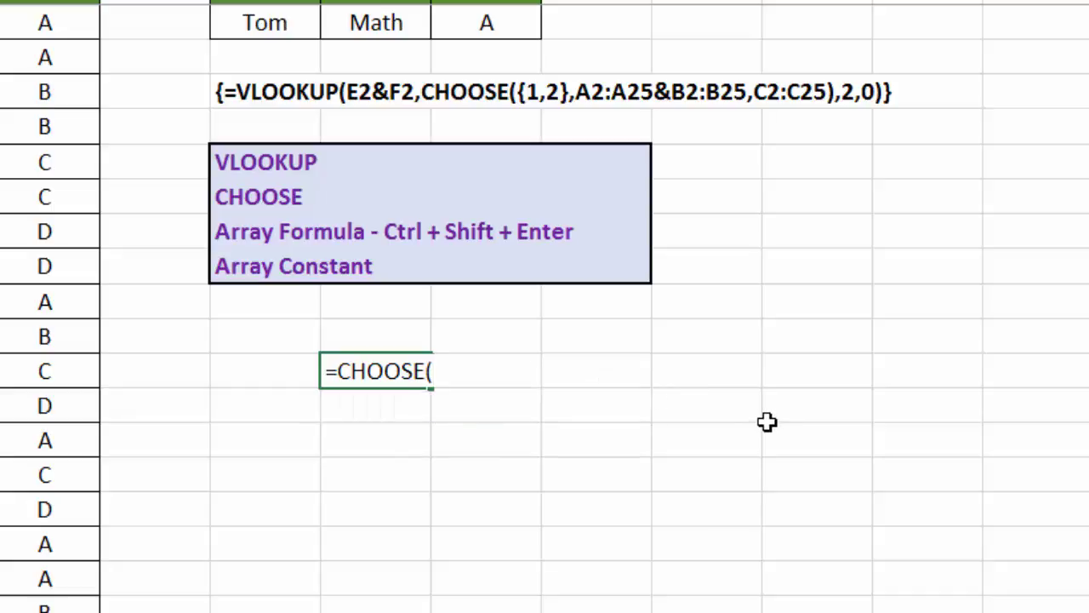
key(Escape)
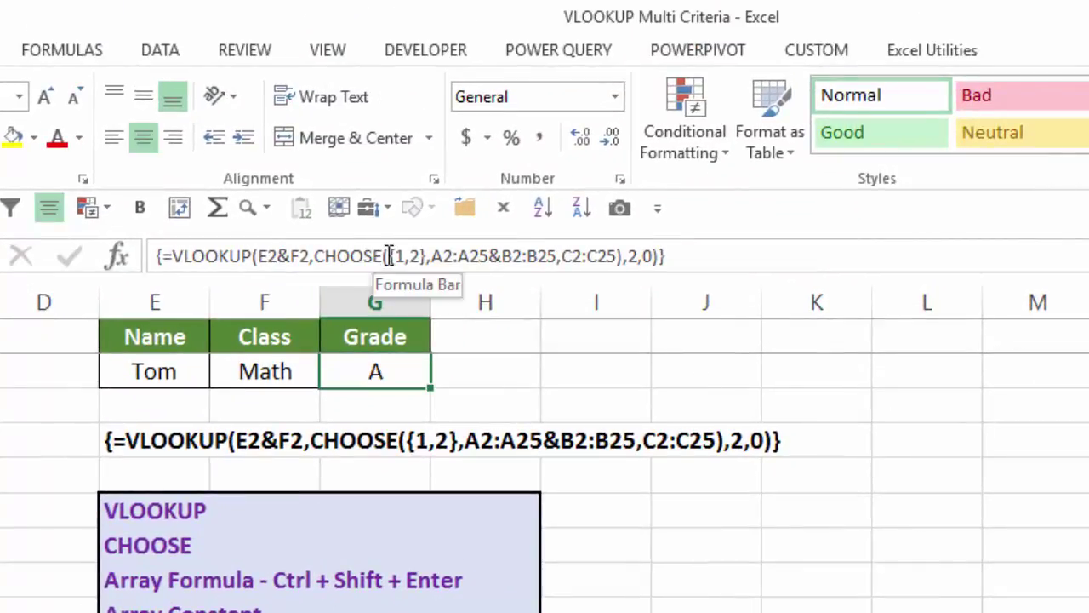
click(388, 256)
click(421, 305)
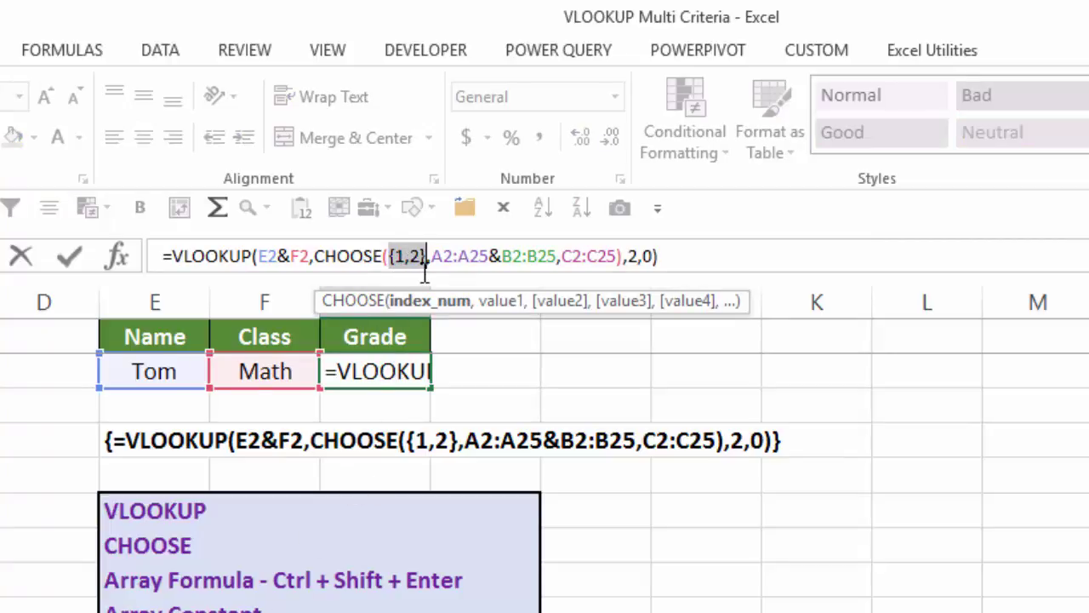
click(503, 307)
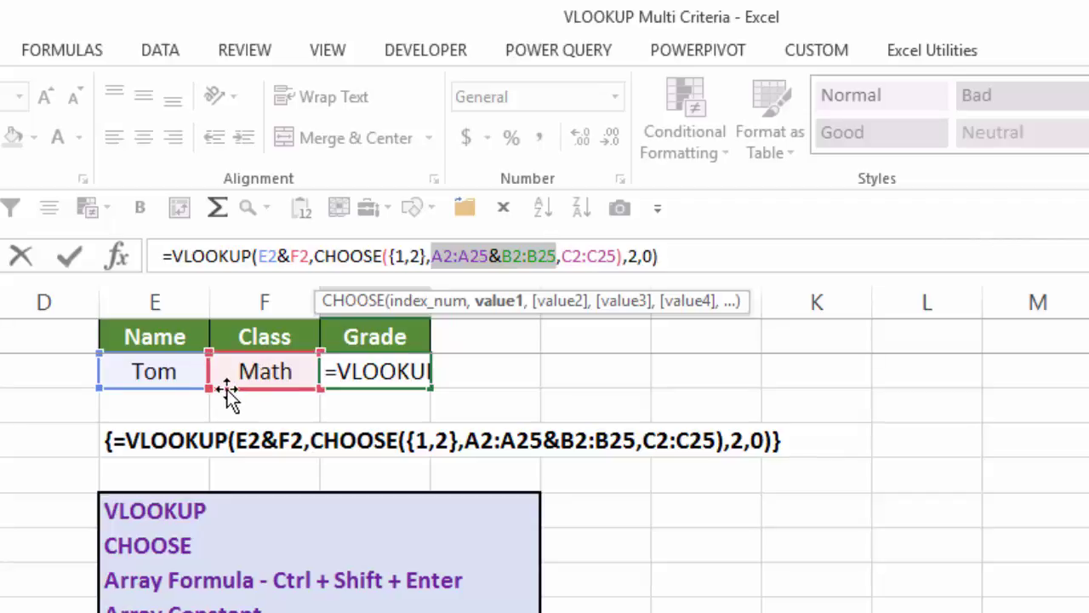
click(569, 304)
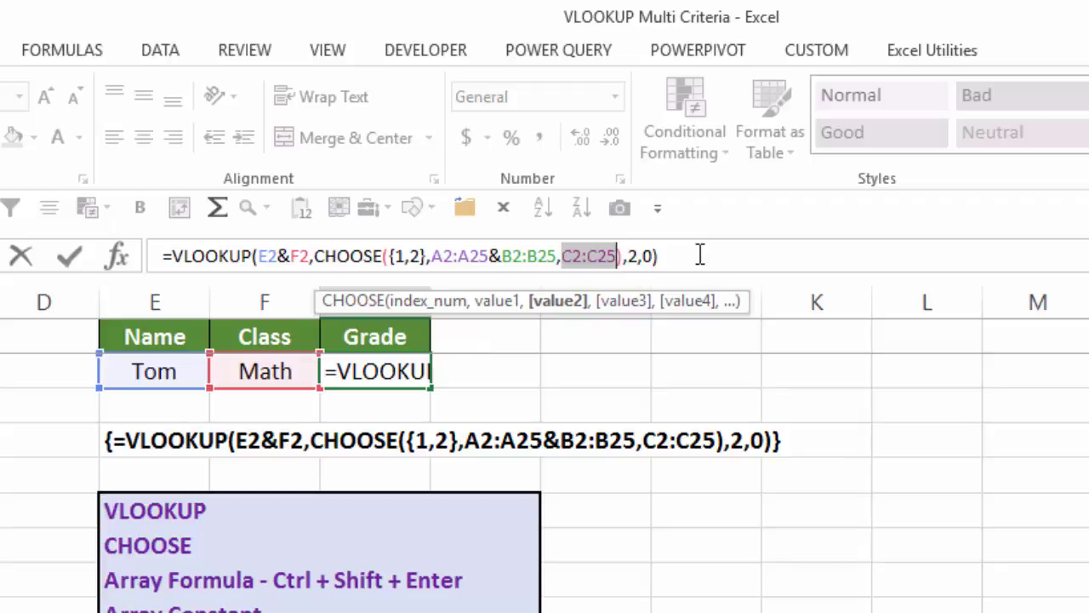
key(ctrl+shift+Return)
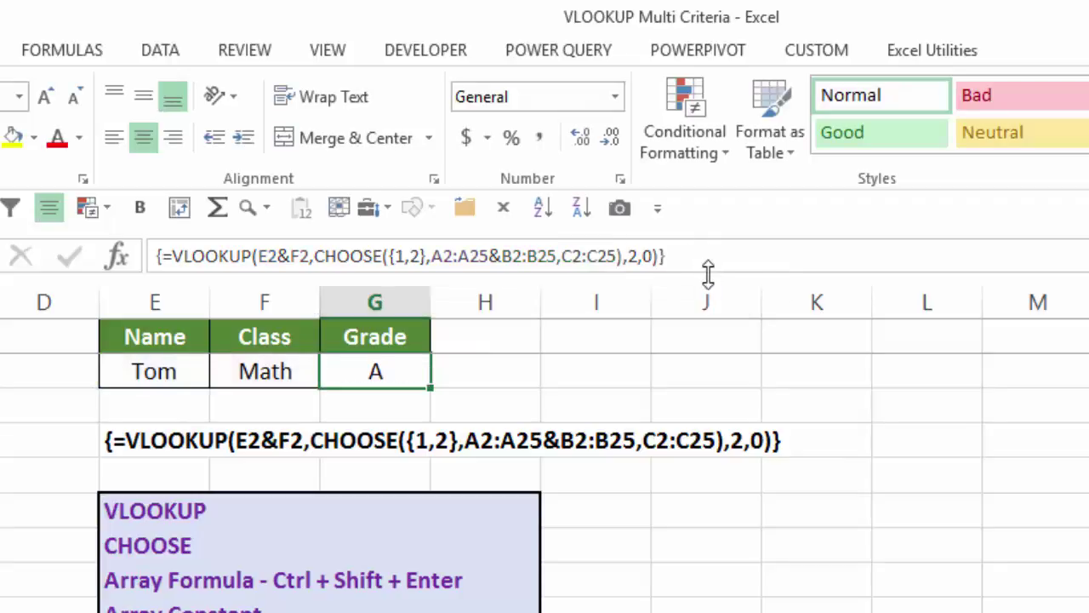
Enlarge the formula bar and evaluate G2's CHOOSE argument with F9 into its name-class/grade array
drag(708, 274, 688, 382)
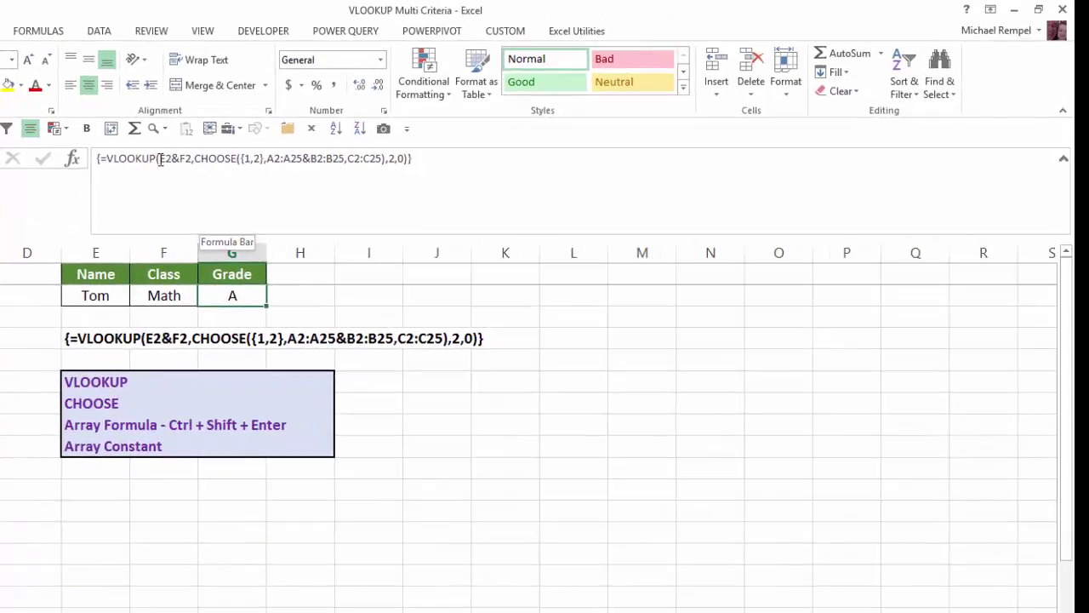
click(220, 220)
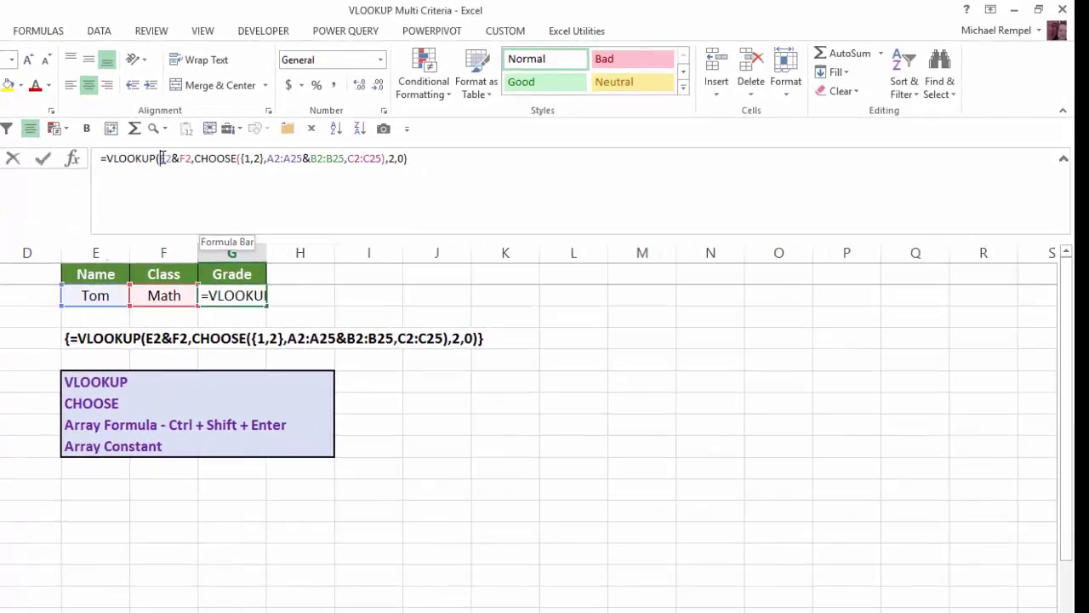
click(235, 252)
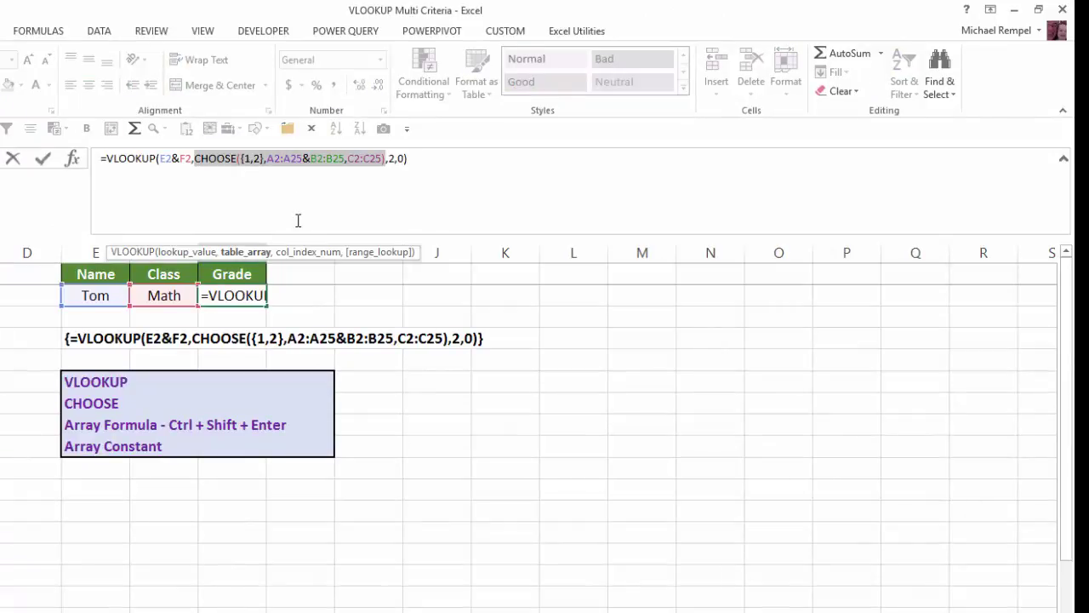
key(F9)
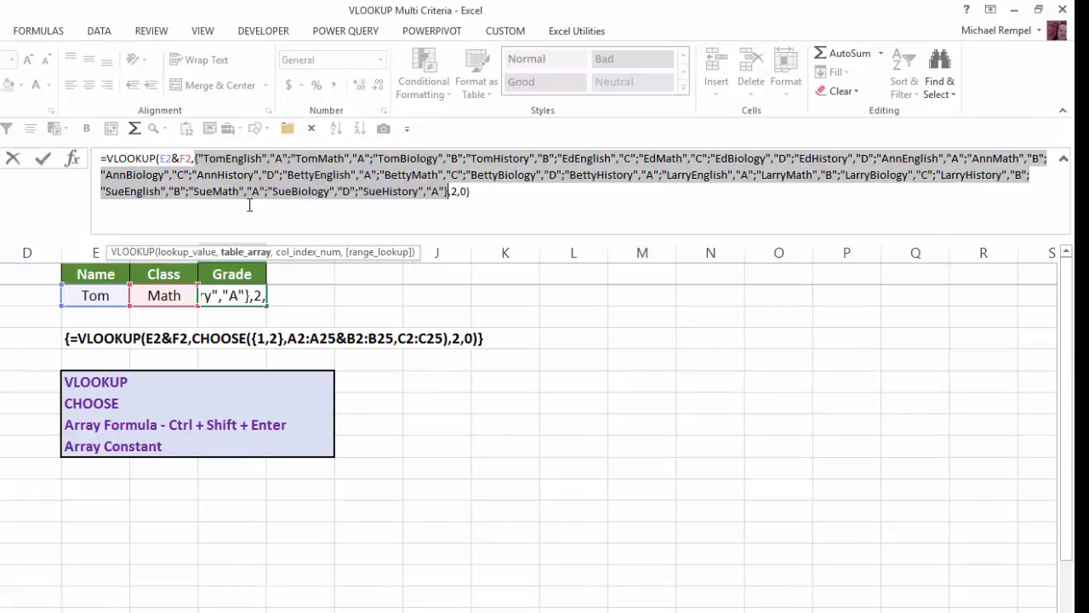
click(274, 192)
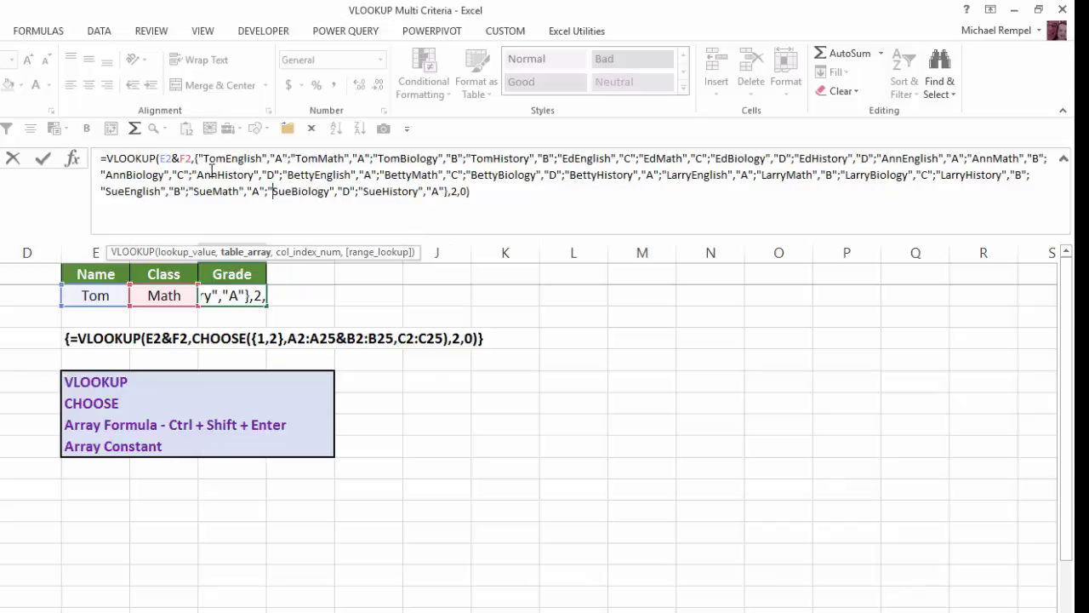